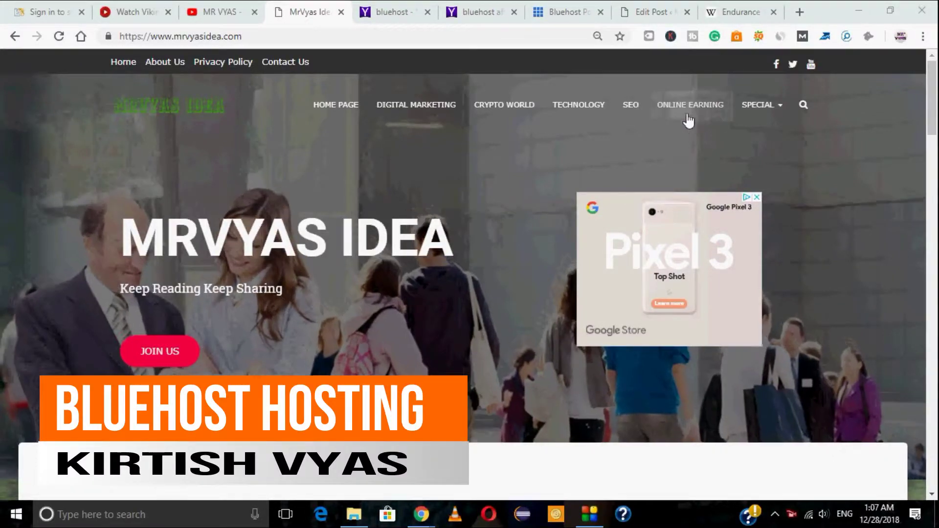
- Open the post "Blueshost Login – How to open hosting account (2019)" from the Most Popular section of the MrVyas Idea blog
left_click(220, 11)
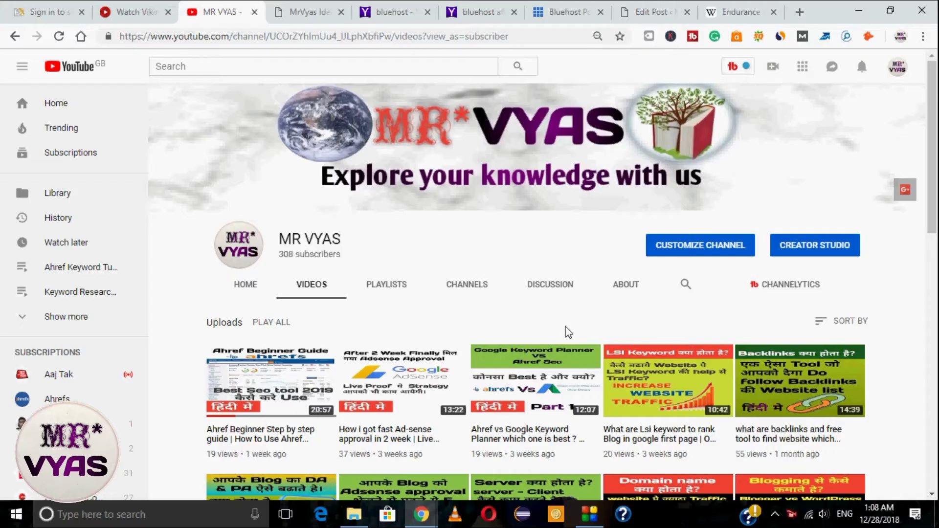
left_click(306, 12)
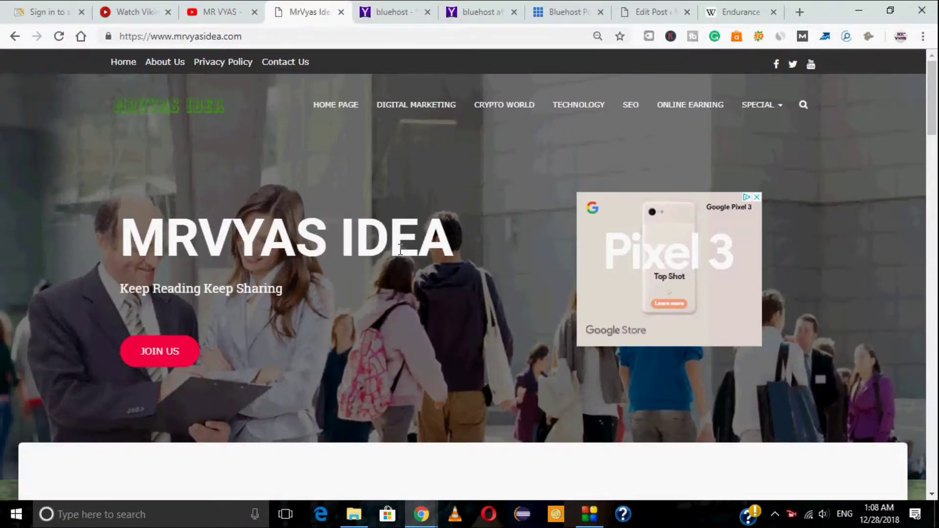
scroll(400, 249, "down", 5)
scroll(398, 253, "down", 15)
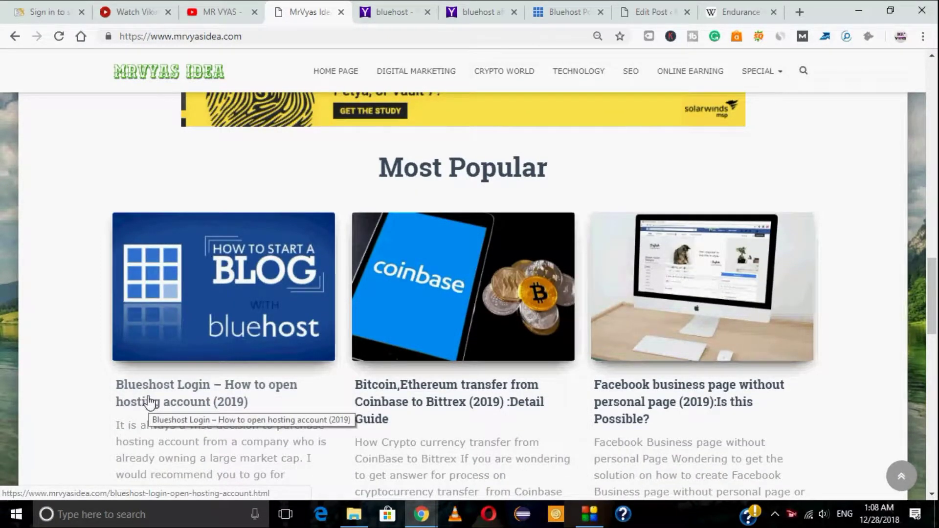
left_click(150, 402)
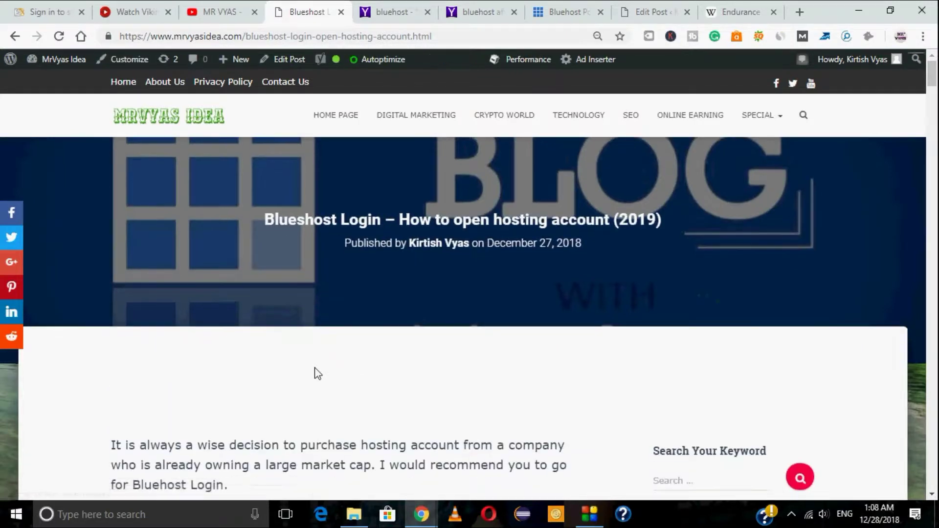
- Skim the post's Bluehost overview, shared hosting plans and account-opening instructions through Step 5, and return to its beginning
scroll(317, 371, "down", 3)
scroll(315, 368, "down", 5)
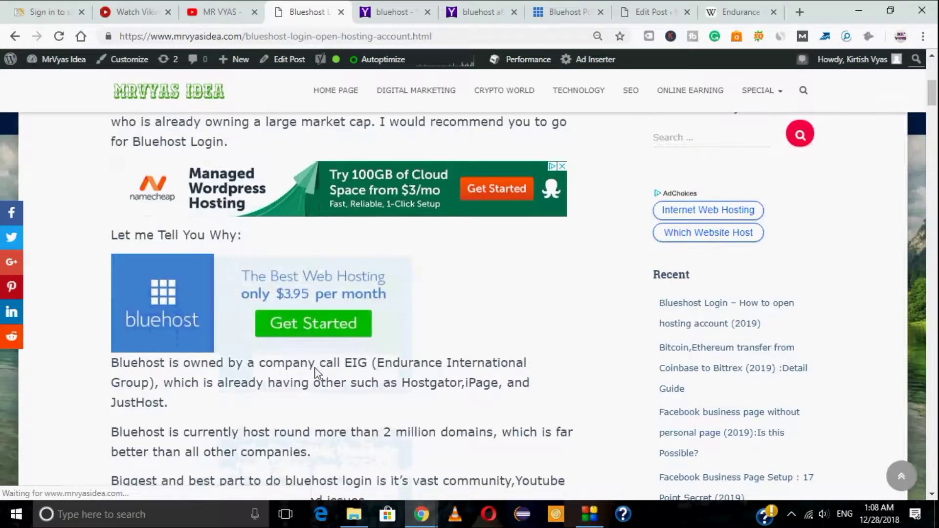
scroll(315, 368, "down", 7)
scroll(315, 368, "down", 8)
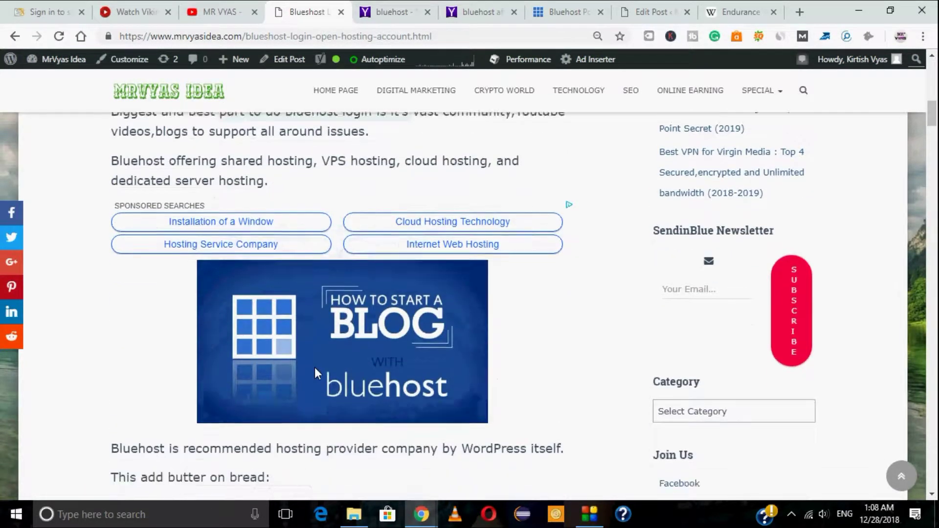
scroll(315, 370, "down", 7)
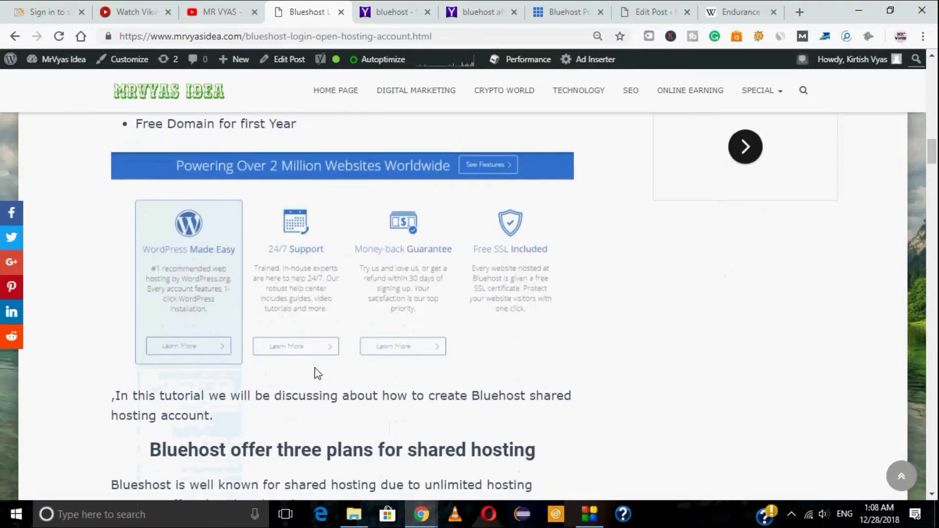
scroll(316, 368, "down", 4)
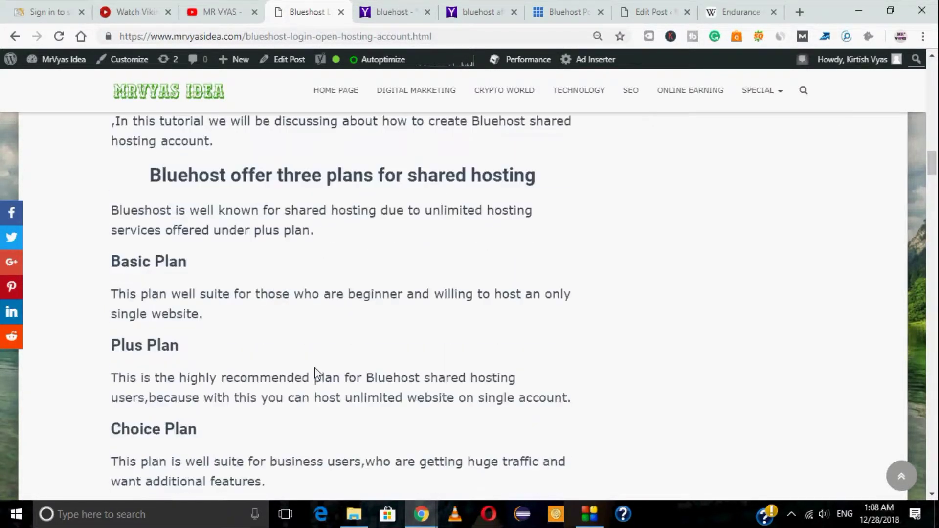
scroll(316, 368, "down", 2)
scroll(315, 368, "down", 8)
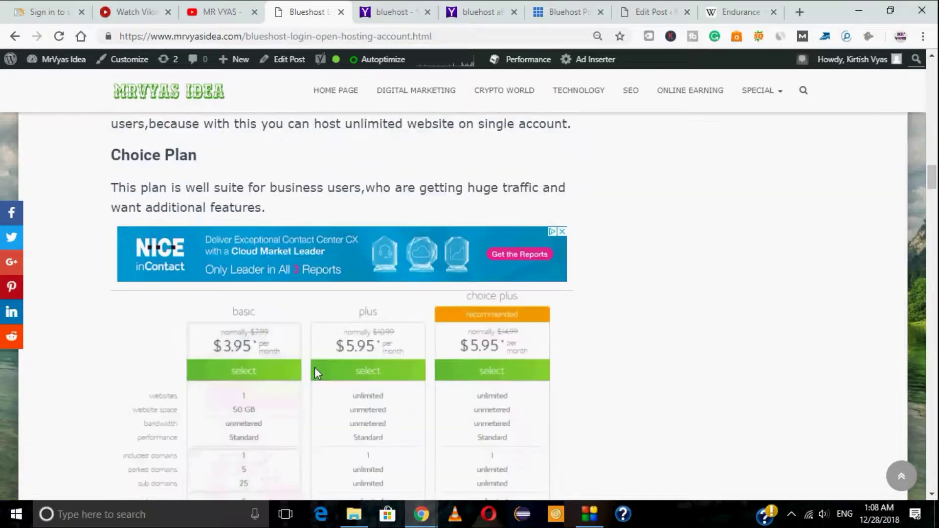
scroll(316, 372, "down", 5)
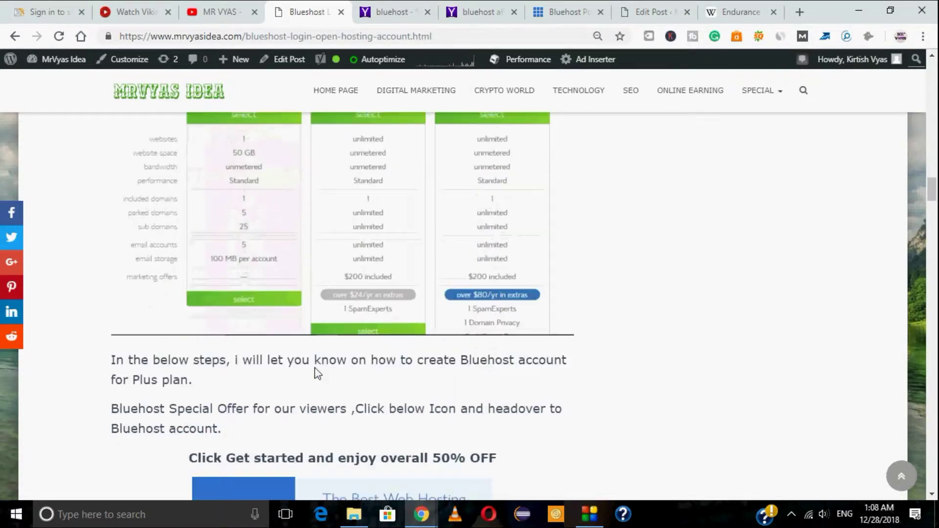
scroll(318, 373, "down", 15)
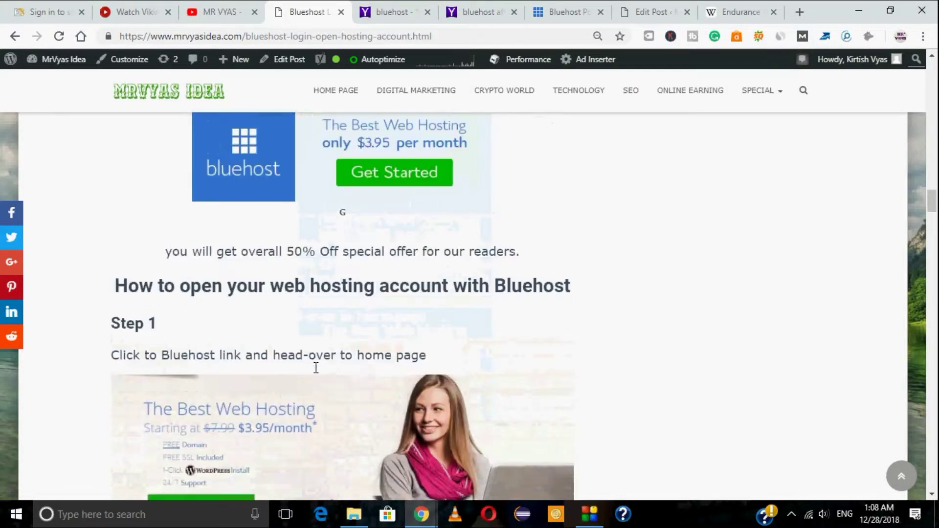
scroll(315, 373, "down", 5)
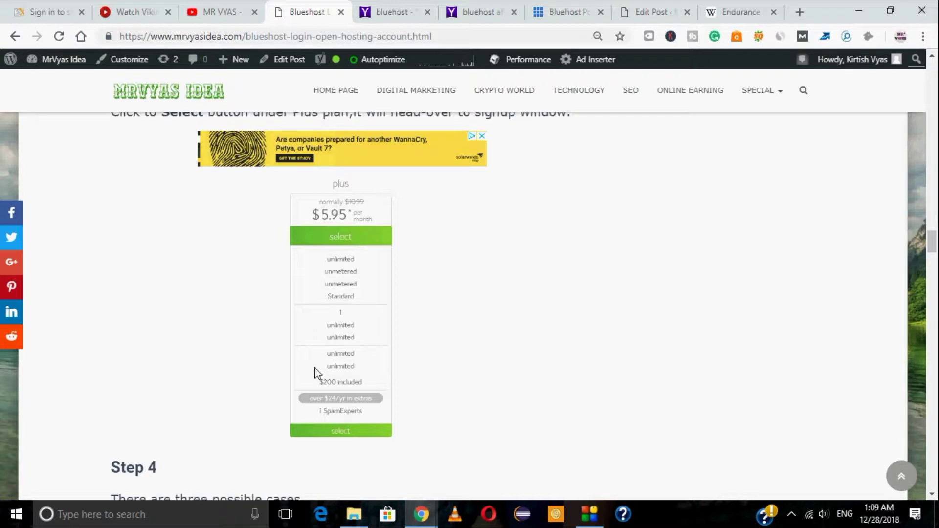
scroll(316, 374, "down", 7)
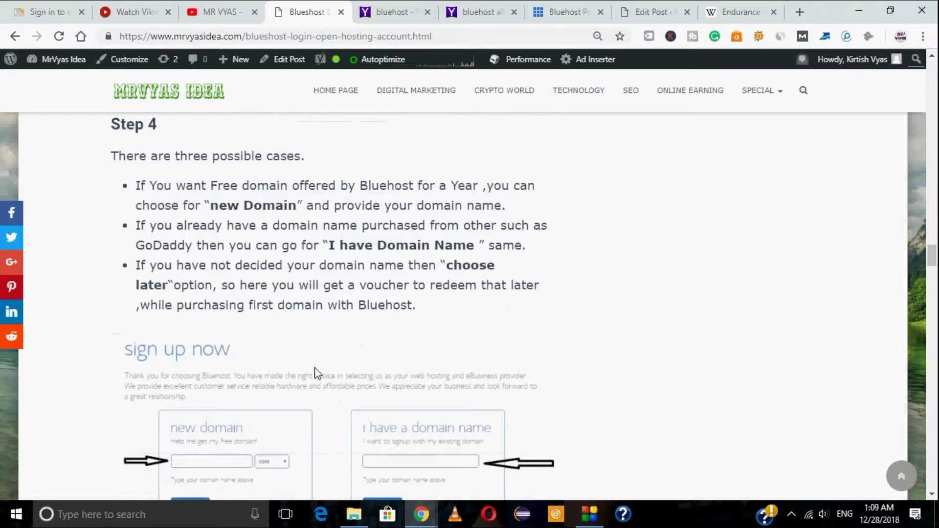
scroll(316, 374, "down", 10)
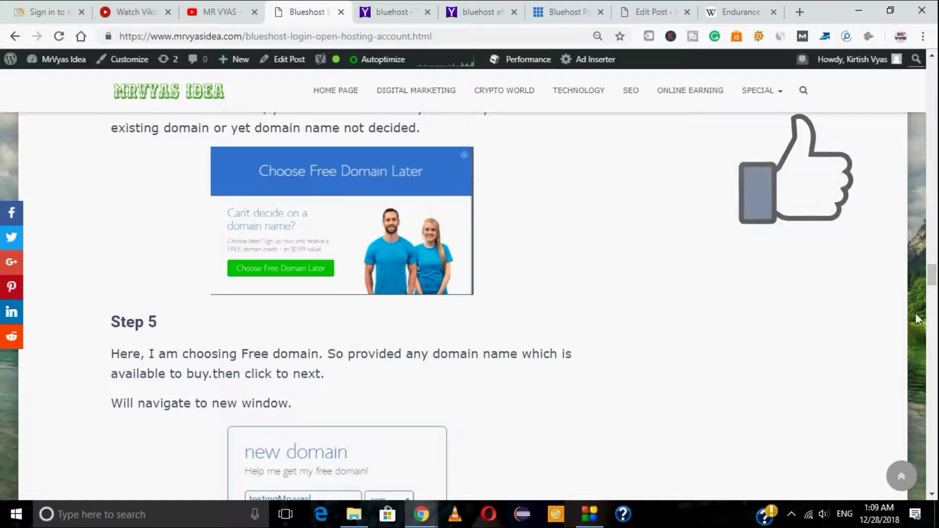
left_click_drag(932, 275, 935, 61)
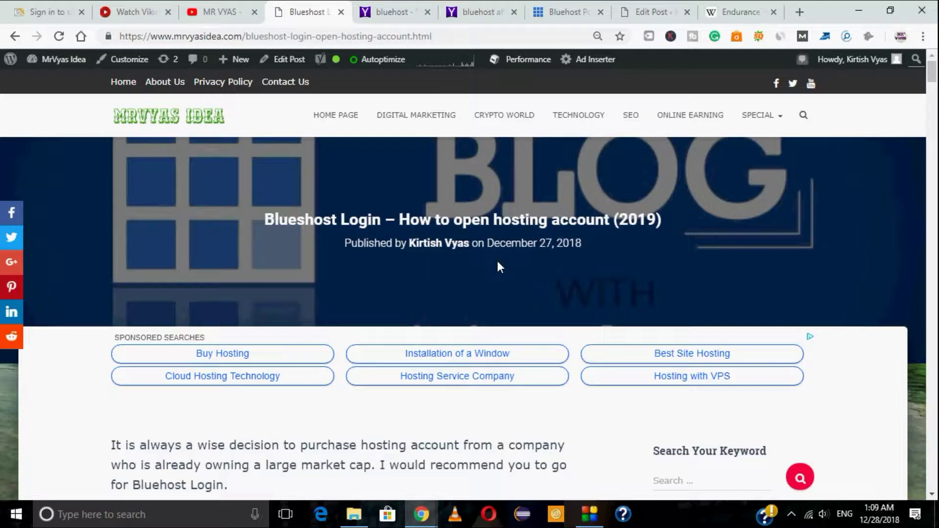
- Highlight EIG in the post's ownership paragraph and examine the Subsidiary brands list in the Endurance International Group Wikipedia article
scroll(498, 264, "down", 4)
scroll(487, 343, "down", 3)
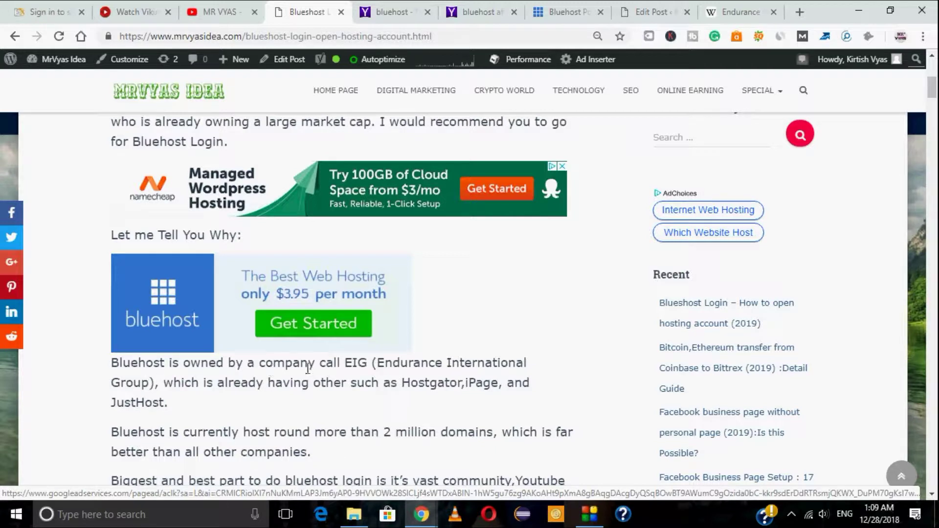
double_click(349, 362)
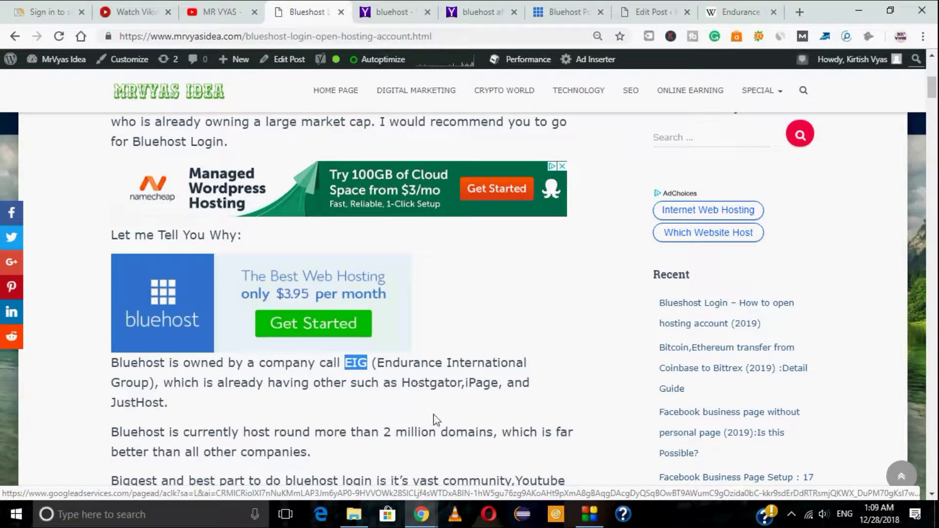
left_click(714, 10)
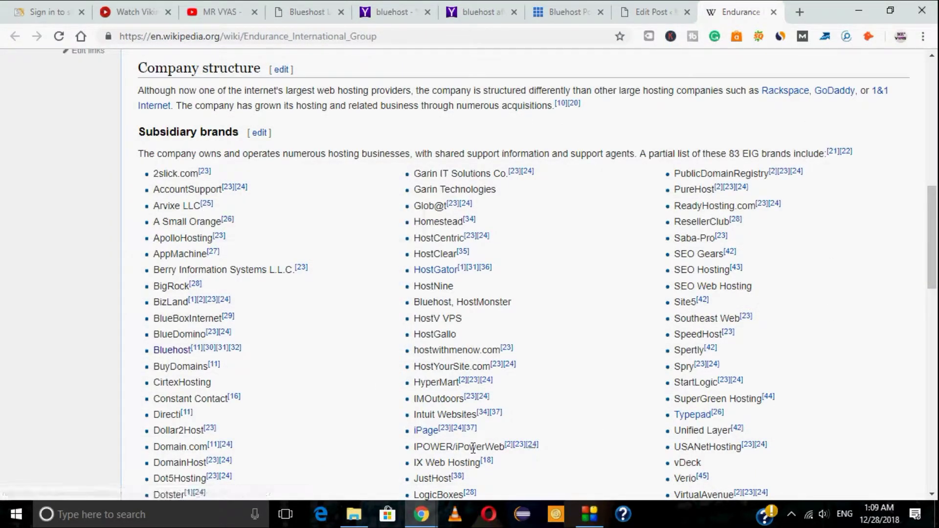
scroll(744, 382, "down", 3)
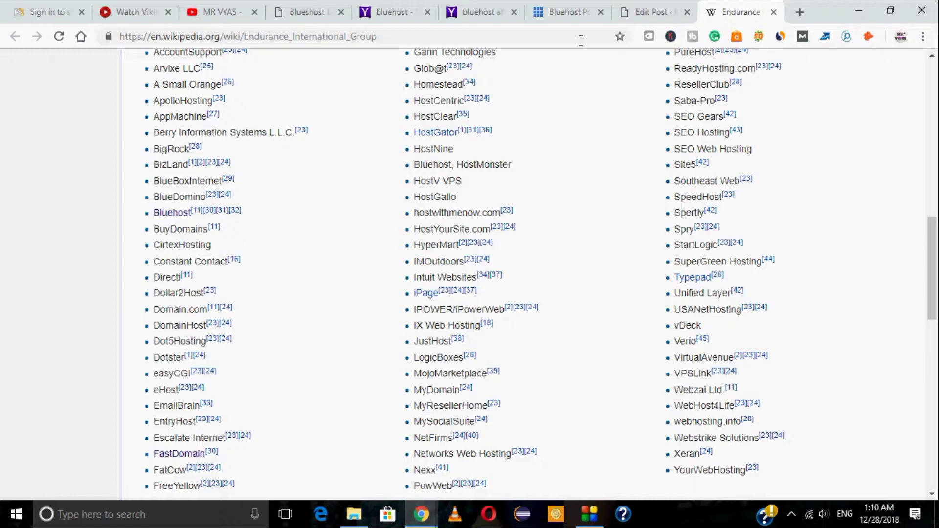
- Return to the blog post and review the WordPress recommendation and the feature list under "Bluehost login but why?"
left_click(301, 12)
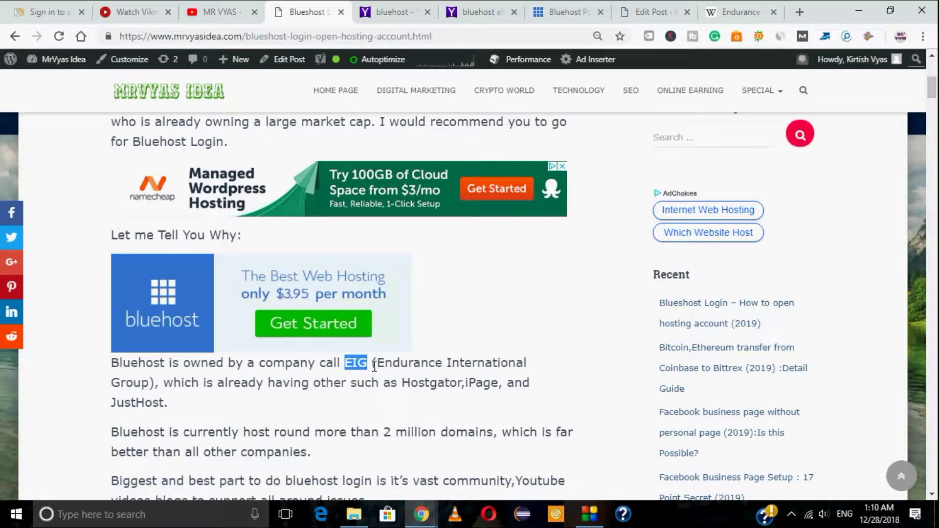
scroll(353, 366, "down", 10)
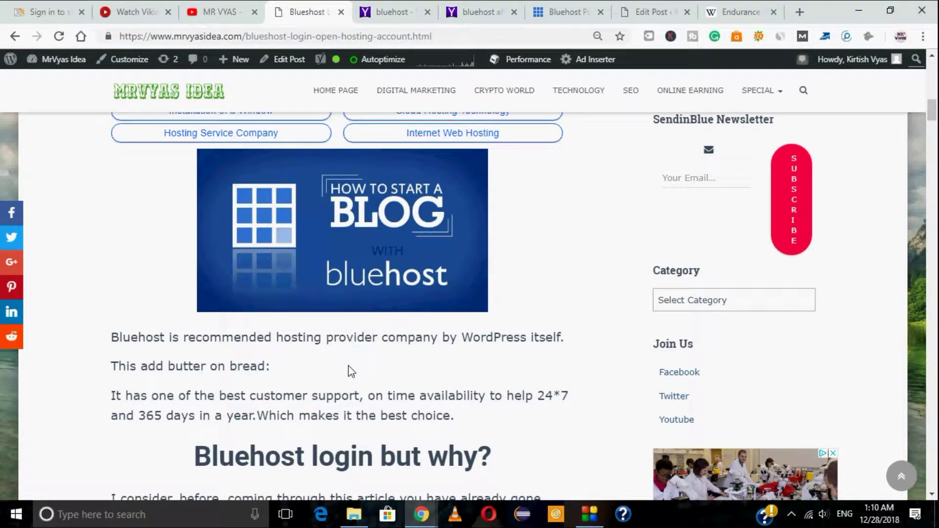
scroll(348, 365, "down", 3)
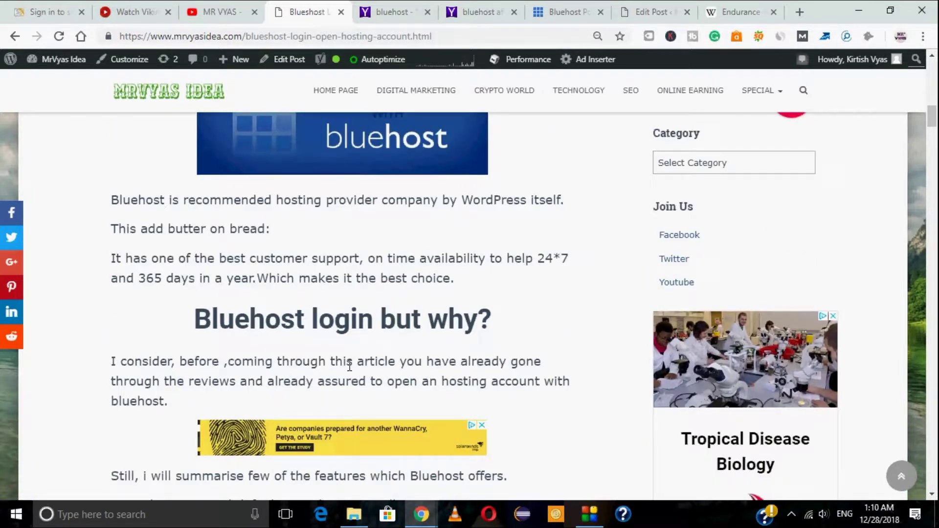
scroll(350, 365, "down", 4)
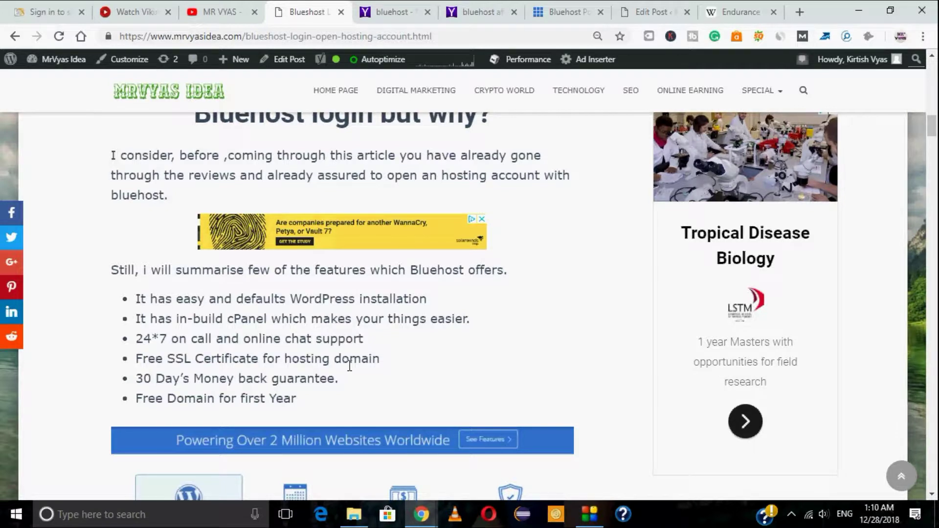
scroll(350, 366, "up", 15)
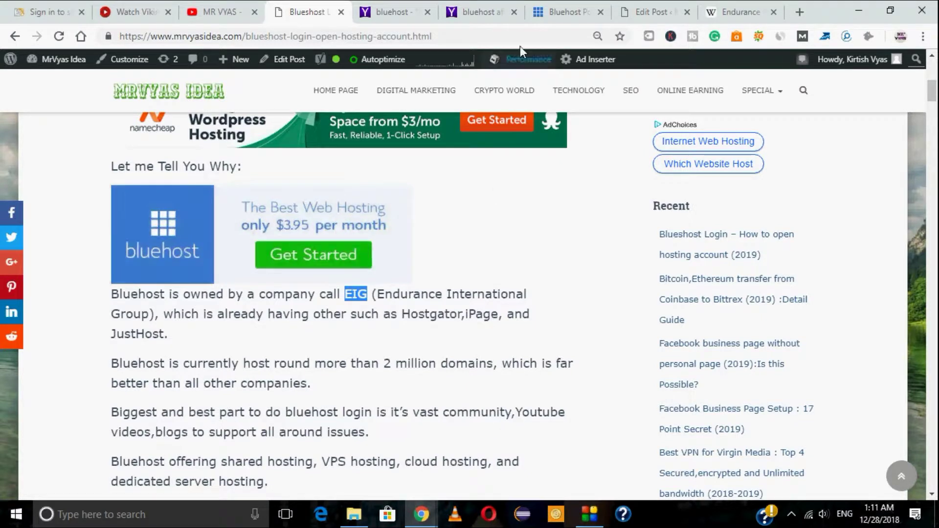
- Search the web for "bluehost support" in a new browser tab and open the Support - Bluehost result at helpchat.bluehost.com
left_click(543, 7)
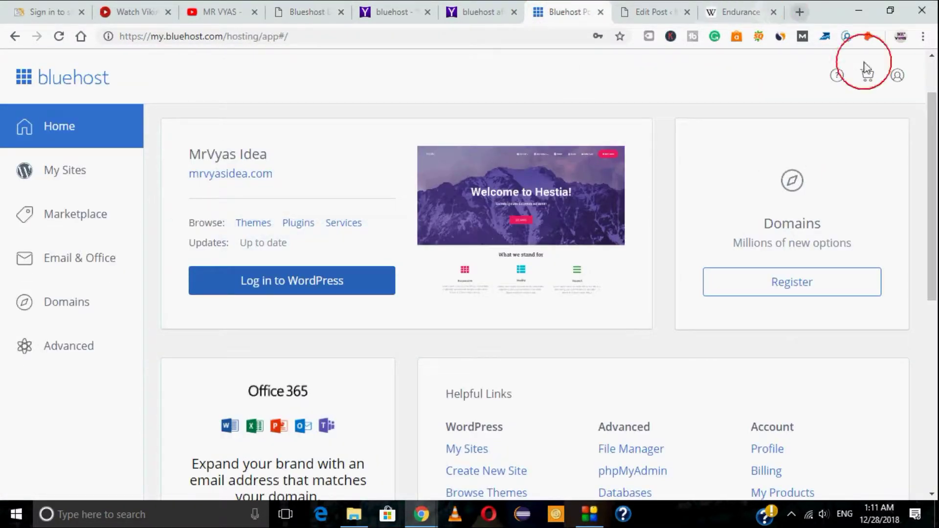
key("ctrl+t")
type("bluehost support")
key("Return")
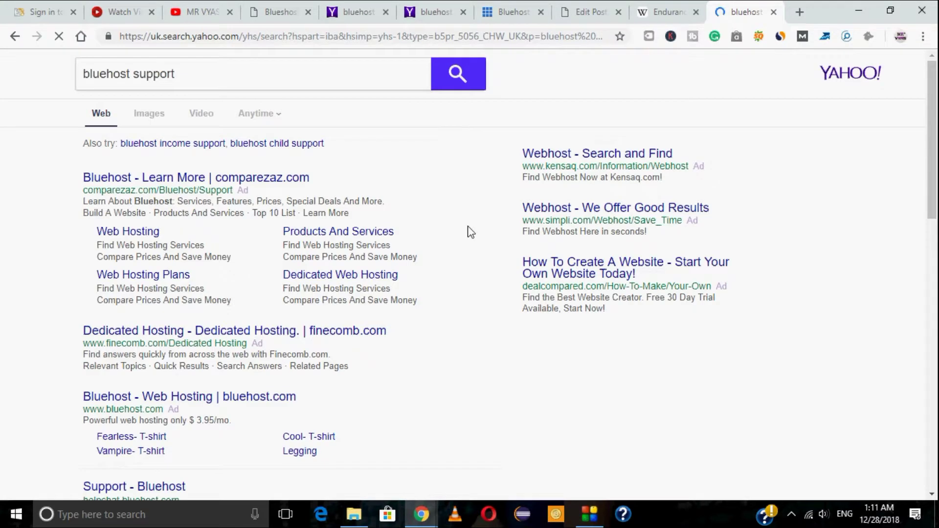
scroll(469, 232, "down", 3)
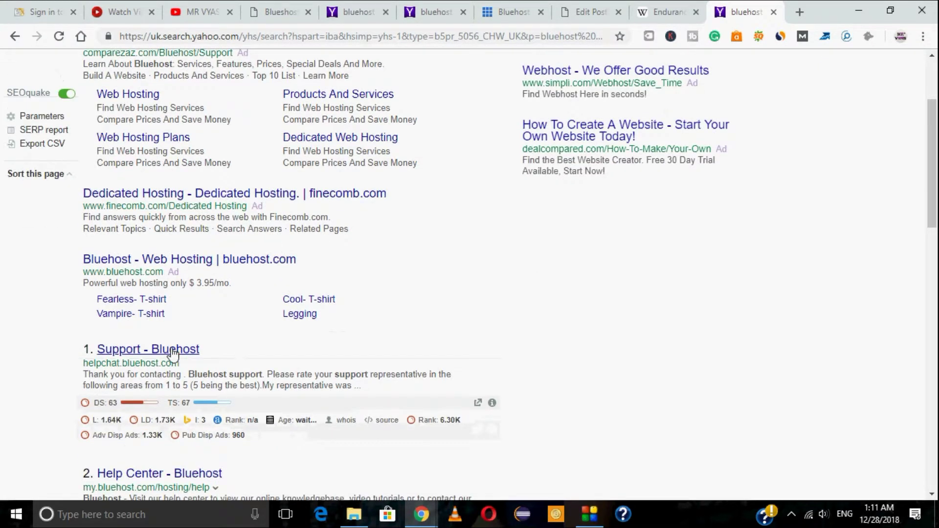
left_click(172, 350)
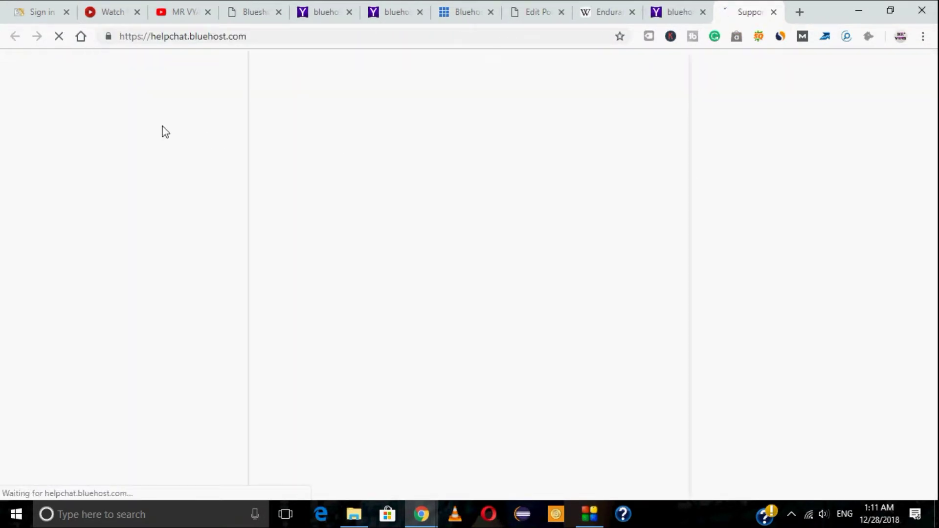
left_click(261, 38)
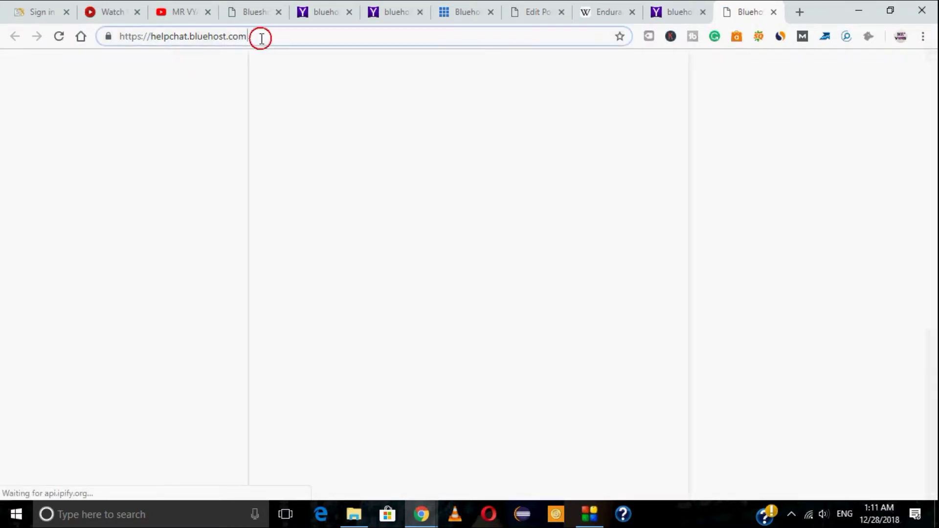
left_click_drag(261, 38, 148, 36)
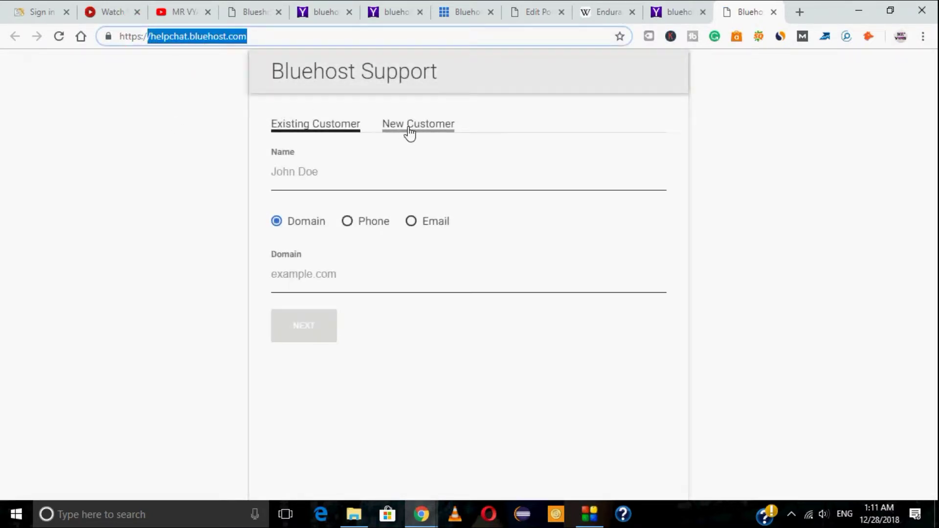
- Identify as a new customer in the Bluehost Support form, enter the customer's name and continue to the issue details
left_click(409, 128)
left_click(381, 187)
type("kirtish")
left_click(315, 242)
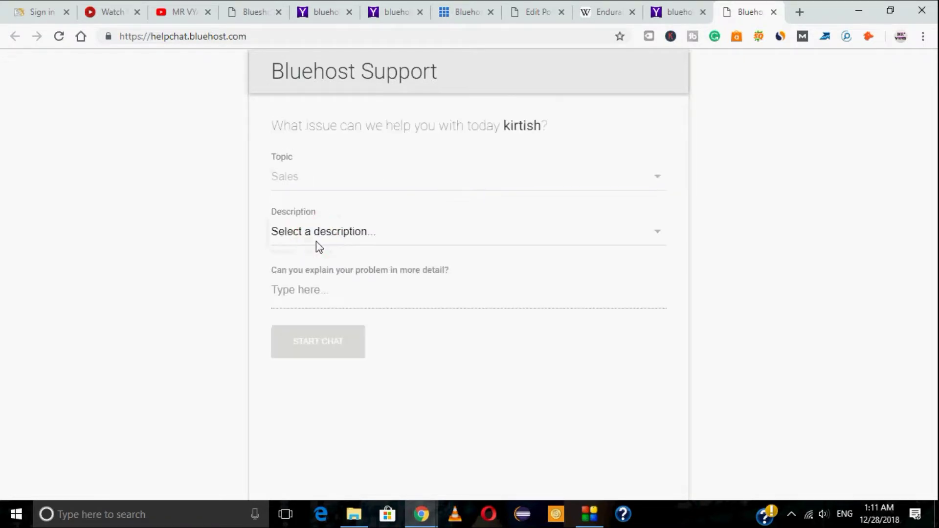
- Choose Domains as the issue description, enter "Issue" as the problem detail and start the support chat
left_click(325, 231)
left_click(305, 279)
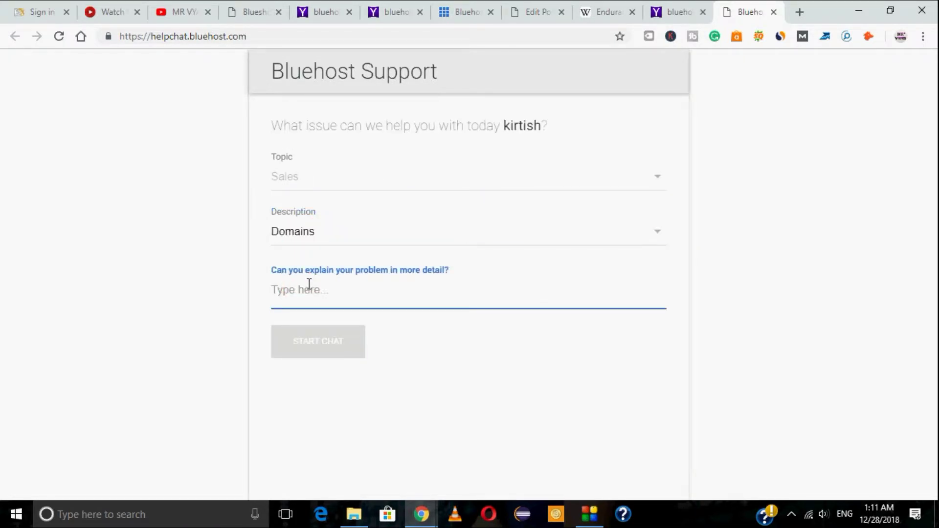
type("Issue")
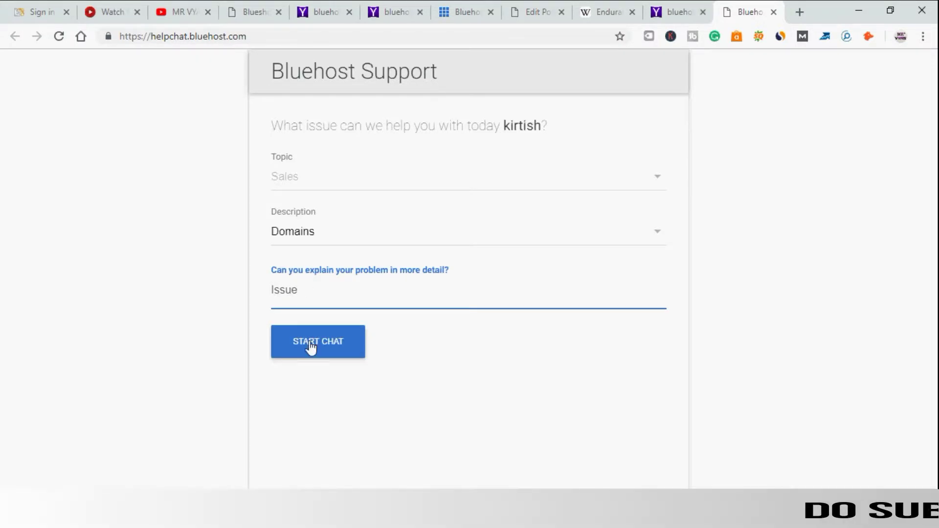
left_click(309, 343)
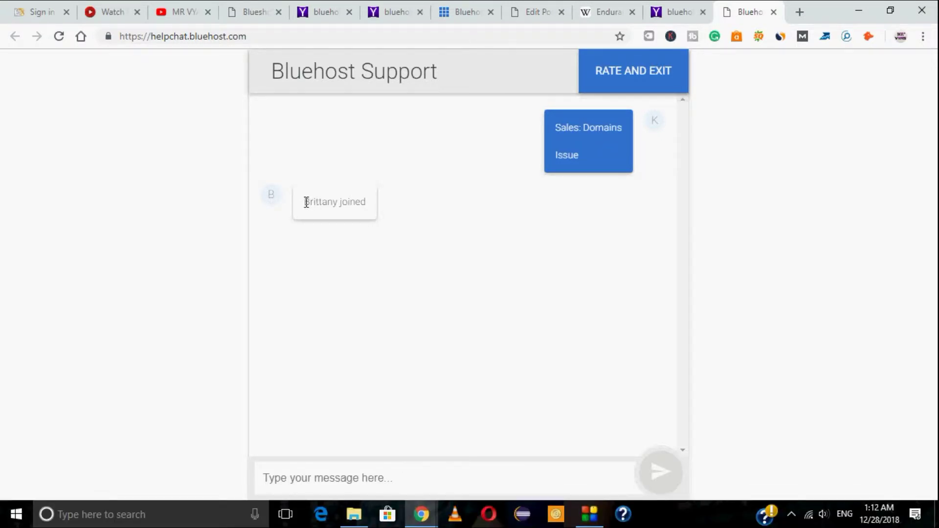
- Send the message "Hi" to the support agent in the live chat and read the agent's greeting
left_click_drag(306, 202, 367, 210)
left_click(418, 480)
type("H")
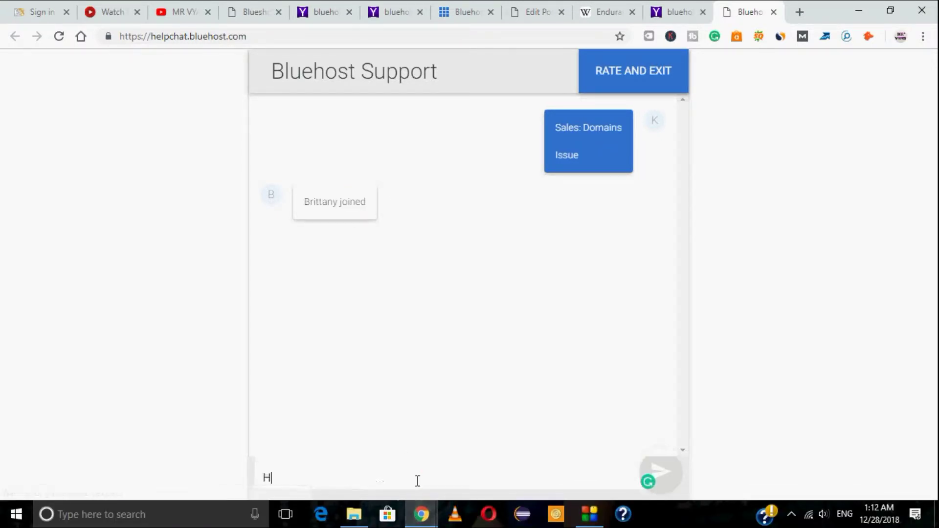
type("i")
key("BackSpace")
key("BackSpace")
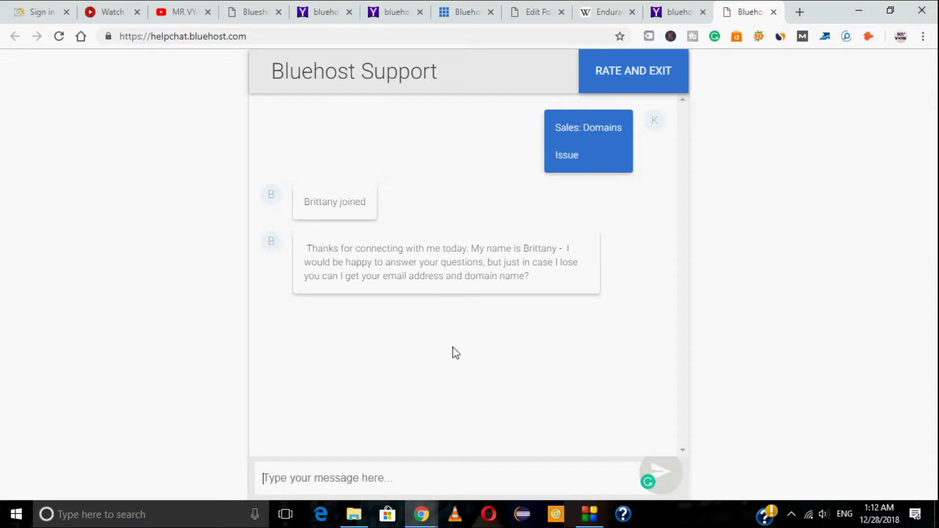
left_click_drag(329, 249, 585, 325)
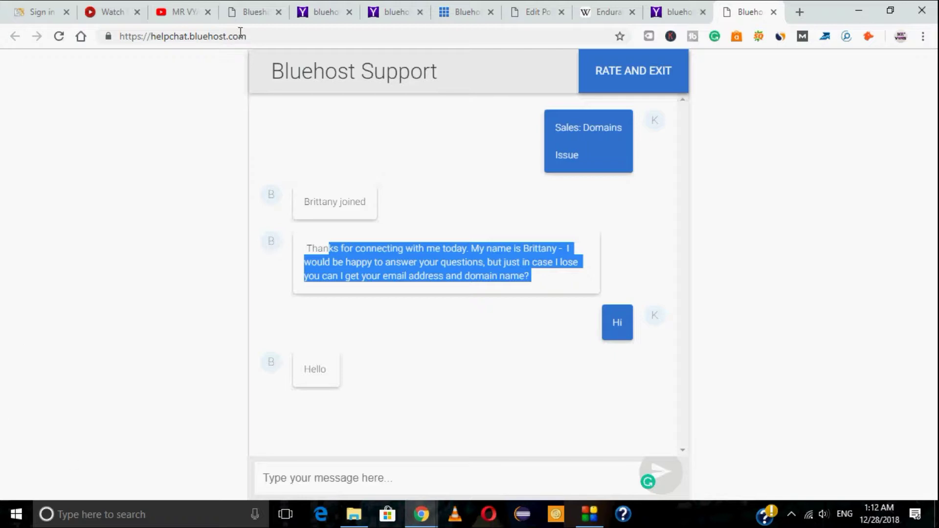
- Return to the blog post and open the Bluehost site through the Bluehost banner above the ownership paragraph
left_click(251, 19)
scroll(394, 405, "up", 3)
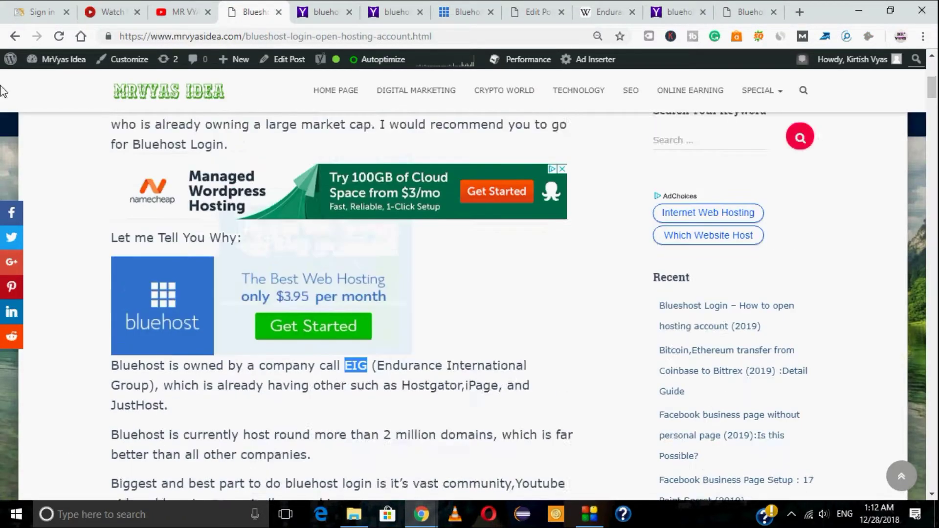
left_click(439, 37)
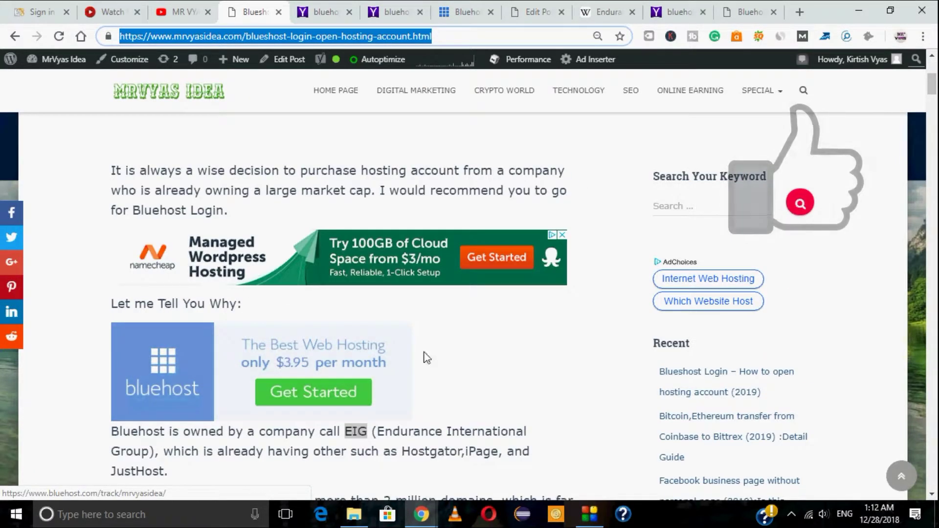
left_click(932, 128)
left_click_drag(932, 128, 936, 100)
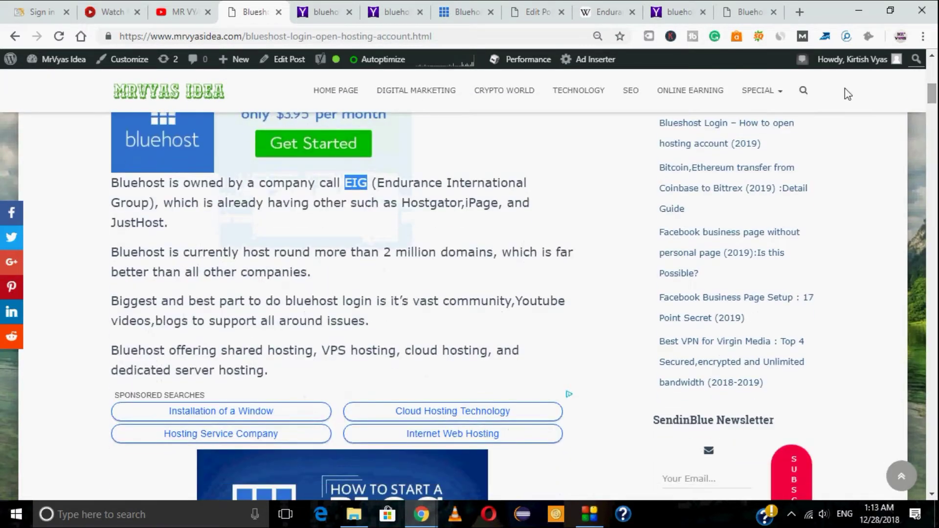
left_click(342, 140)
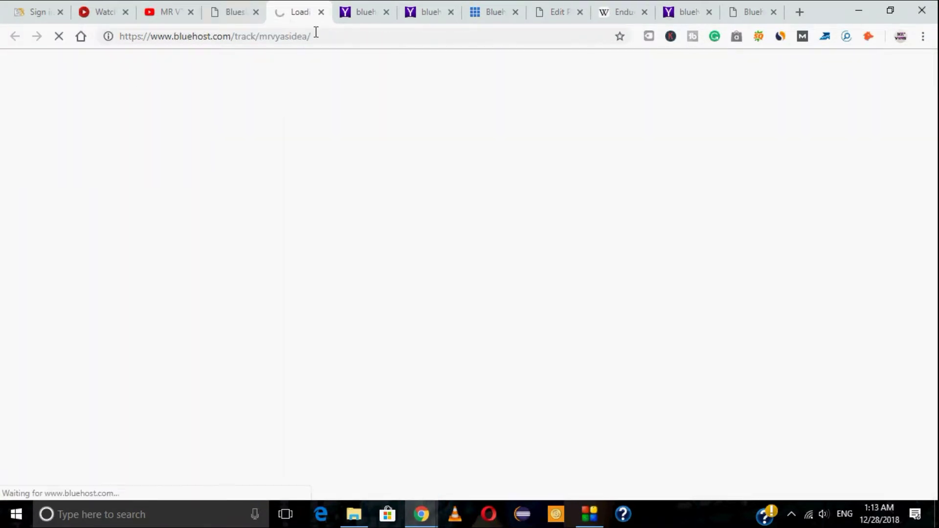
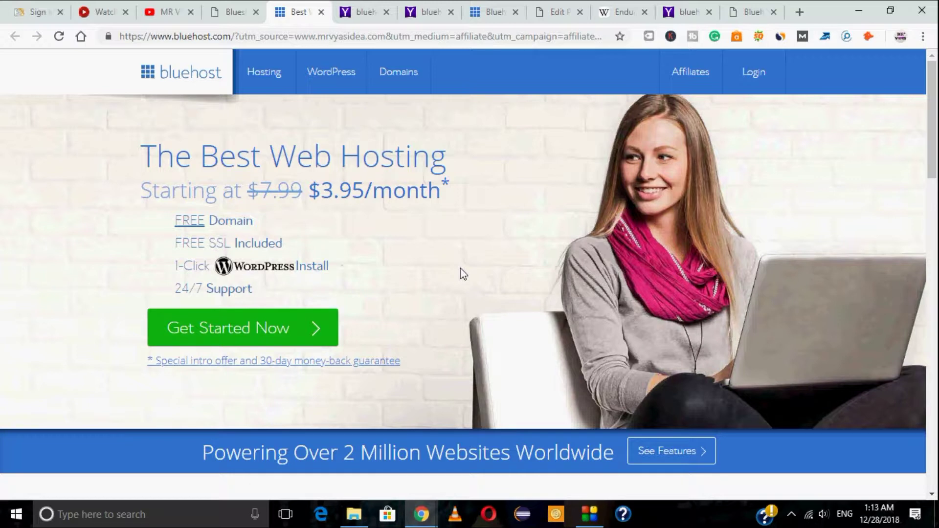
- Review the Bluehost homepage's features, including the free SSL, and start the sign-up to reach the plan selection
scroll(461, 272, "down", 7)
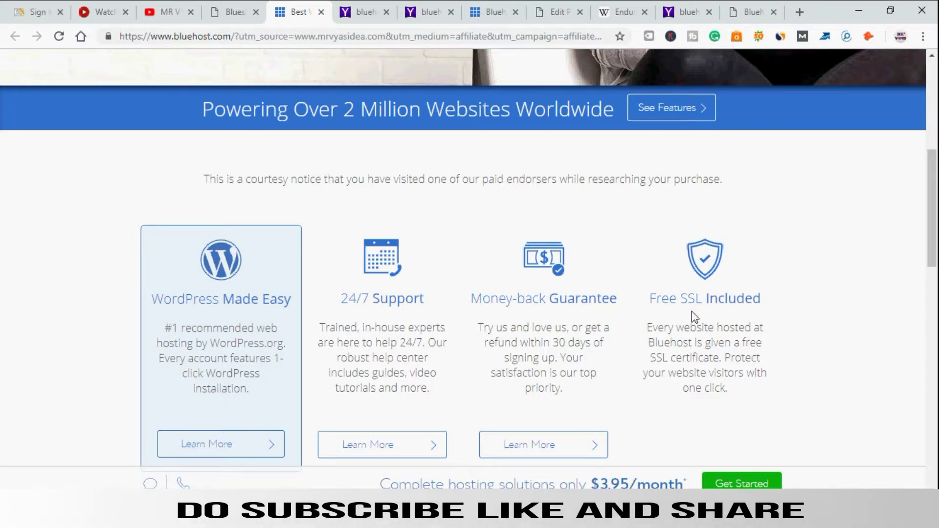
double_click(130, 36)
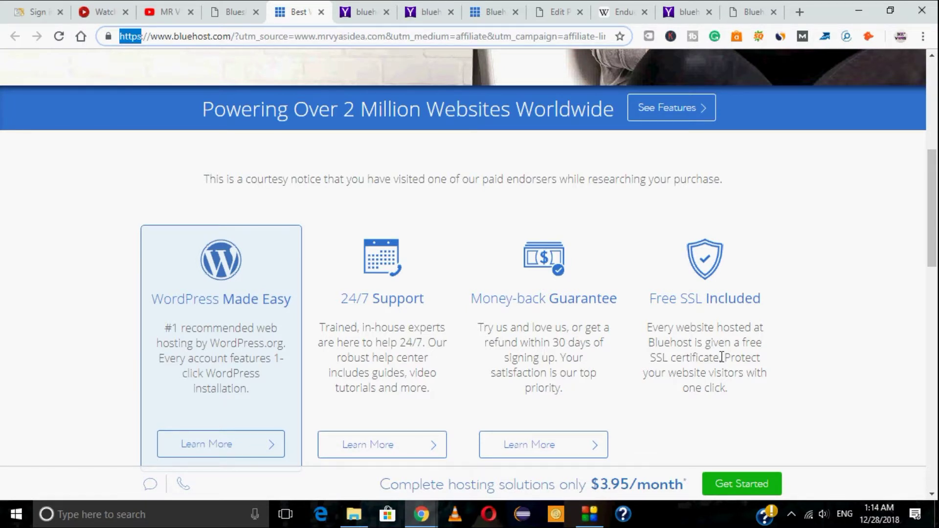
scroll(722, 358, "up", 6)
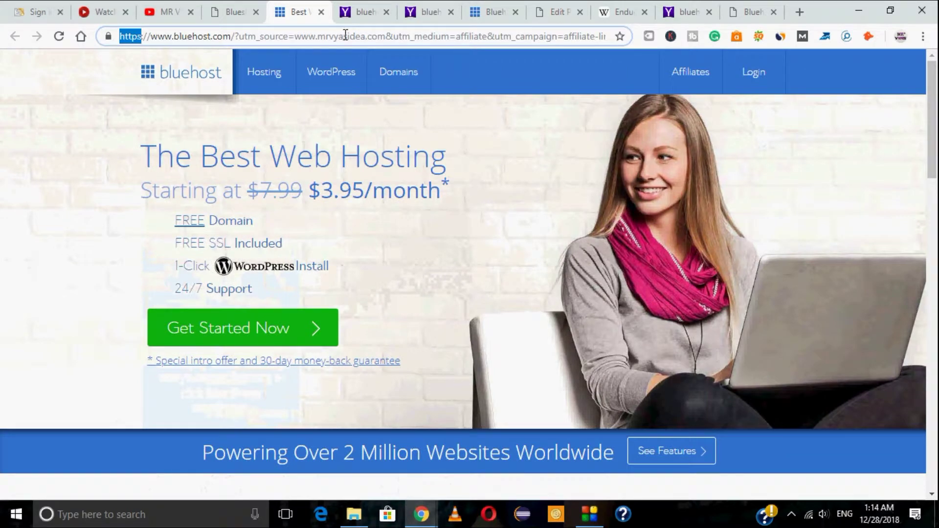
mouse_move(280, 76)
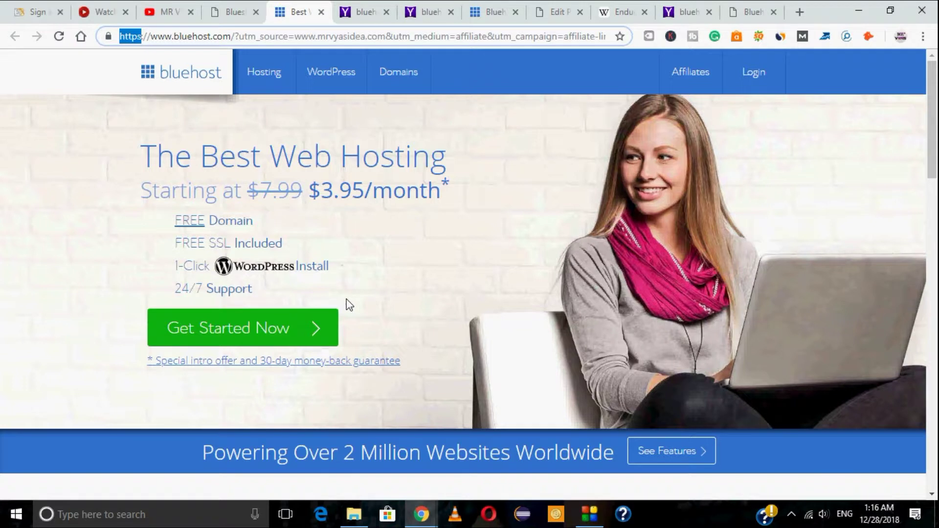
left_click(293, 341)
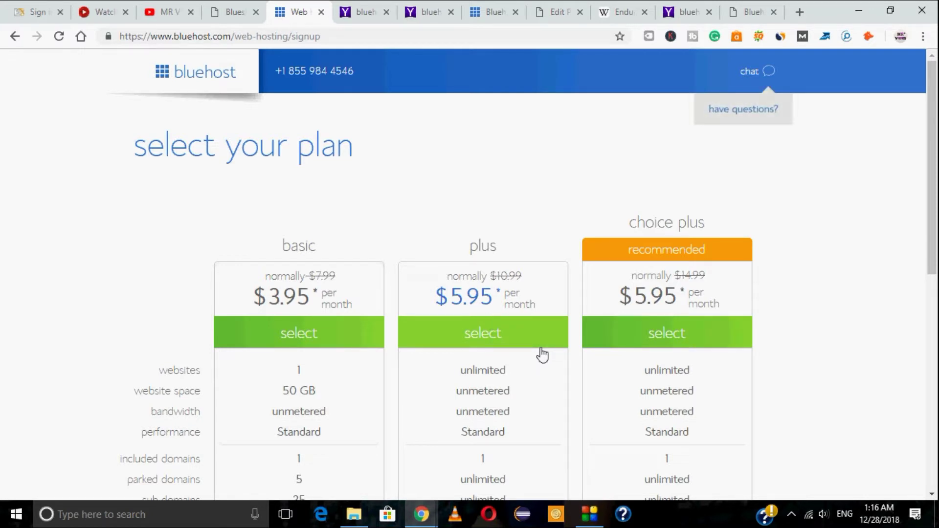
- Compare the Basic, Plus and Choice Plus plans, briefly opening the Basic plan's sign-up and returning to the plan selection
scroll(542, 355, "down", 1)
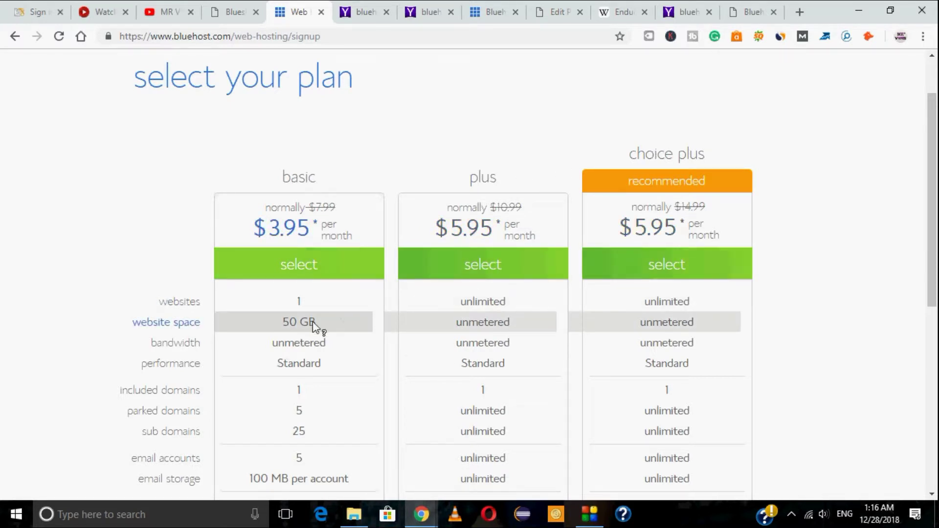
scroll(310, 369, "down", 1)
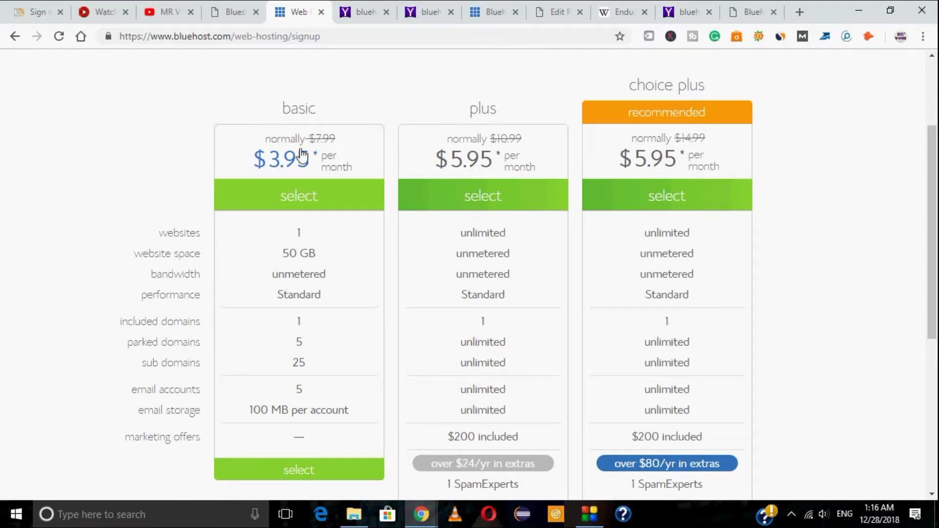
left_click(306, 167)
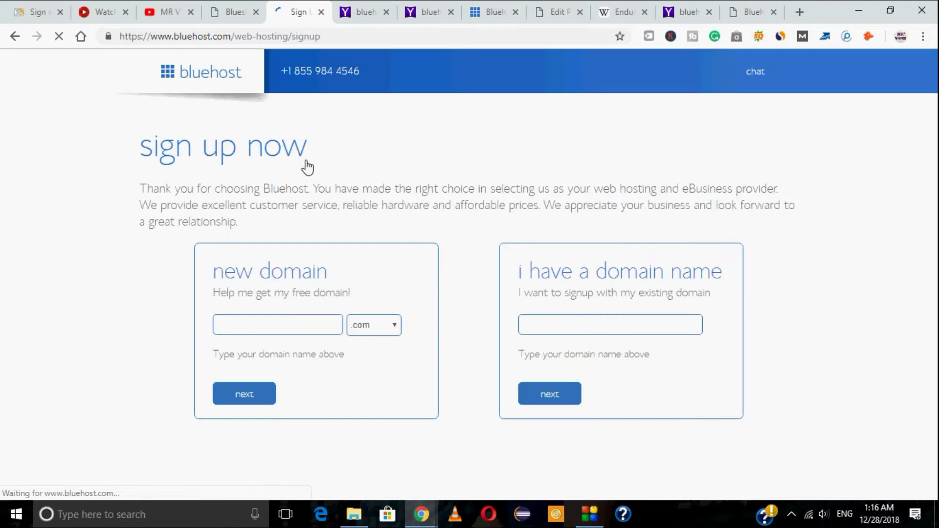
left_click(15, 36)
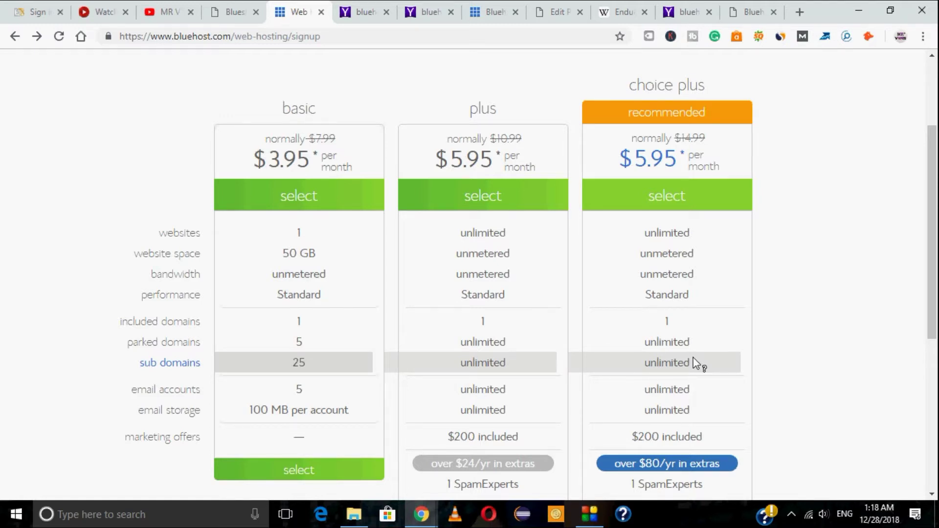
scroll(694, 365, "down", 1)
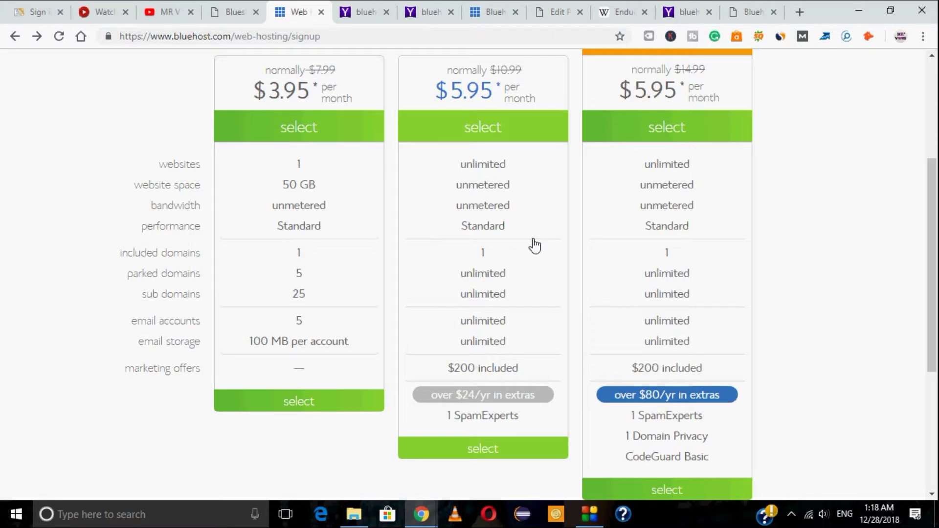
scroll(535, 245, "up", 3)
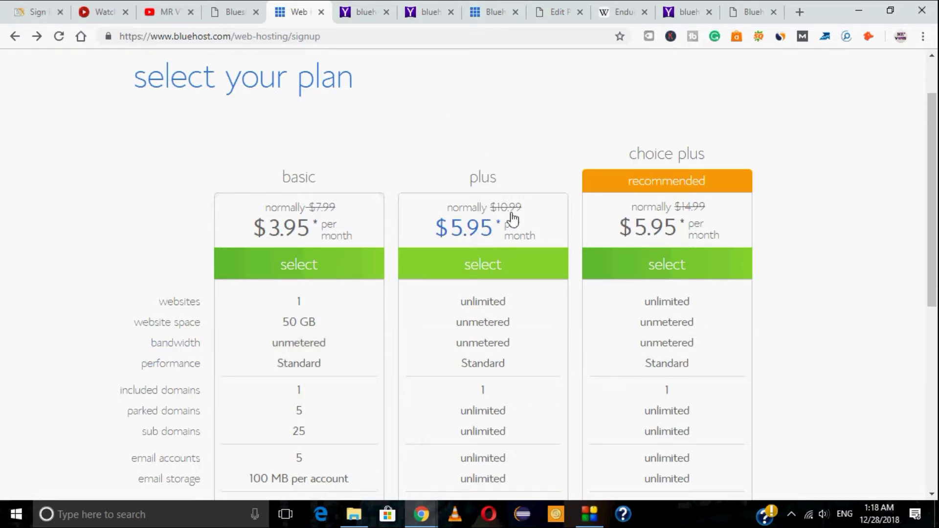
scroll(464, 313, "down", 3)
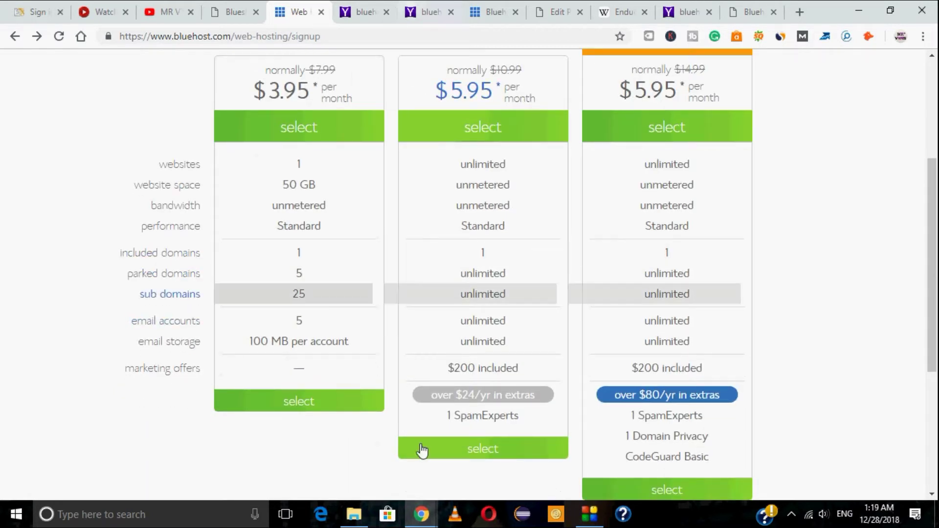
- Select the Plus plan and enter a test domain name under new domain, keeping the .com extension
left_click(473, 449)
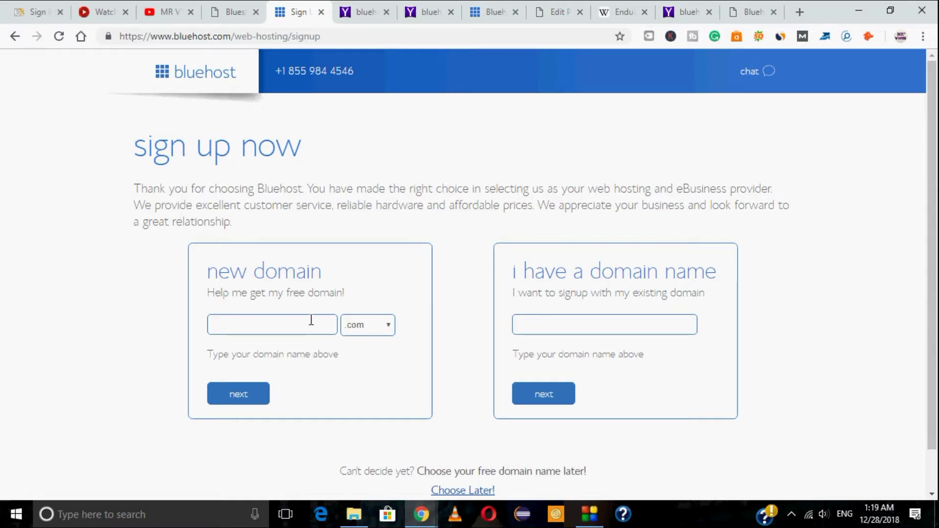
left_click(222, 324)
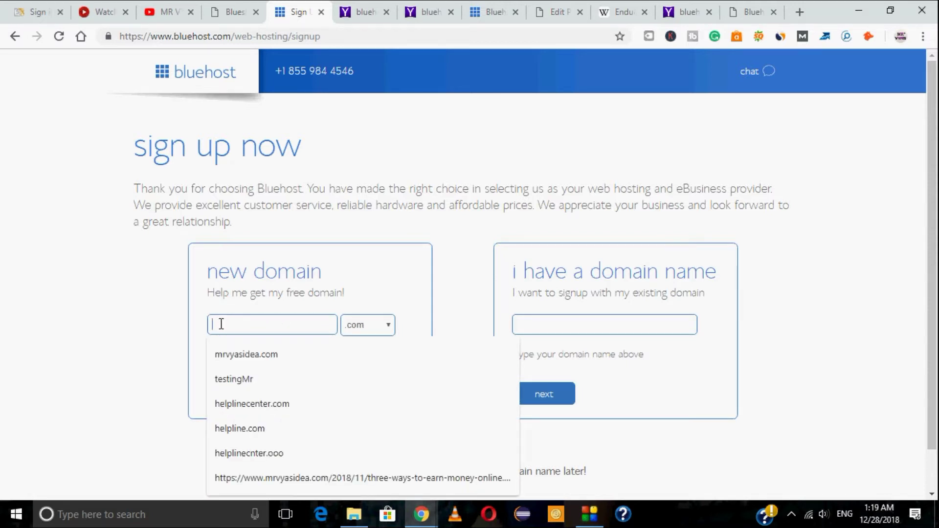
type("te")
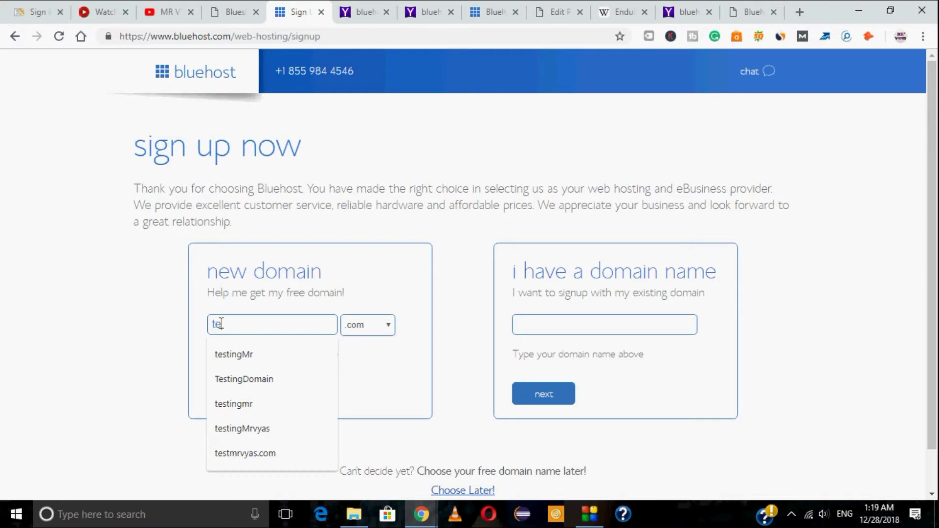
type("stingkirtish")
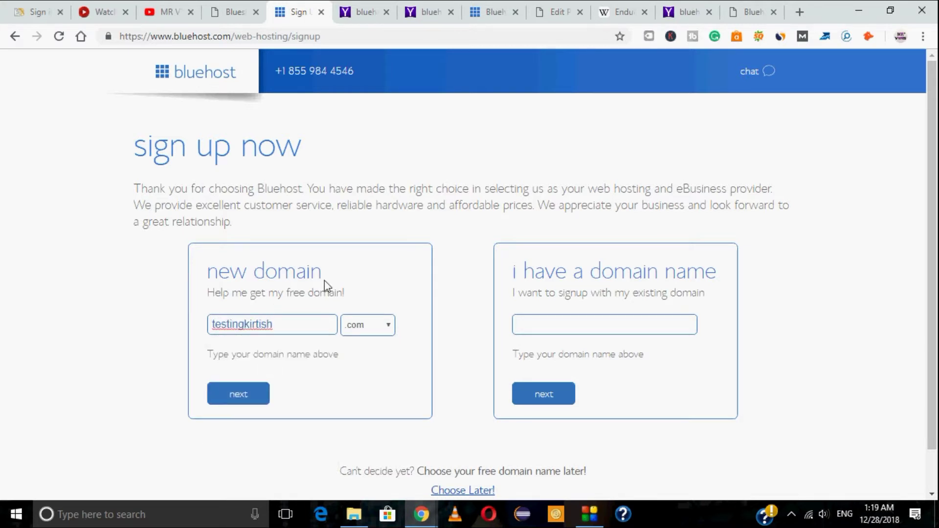
left_click_drag(277, 326, 195, 328)
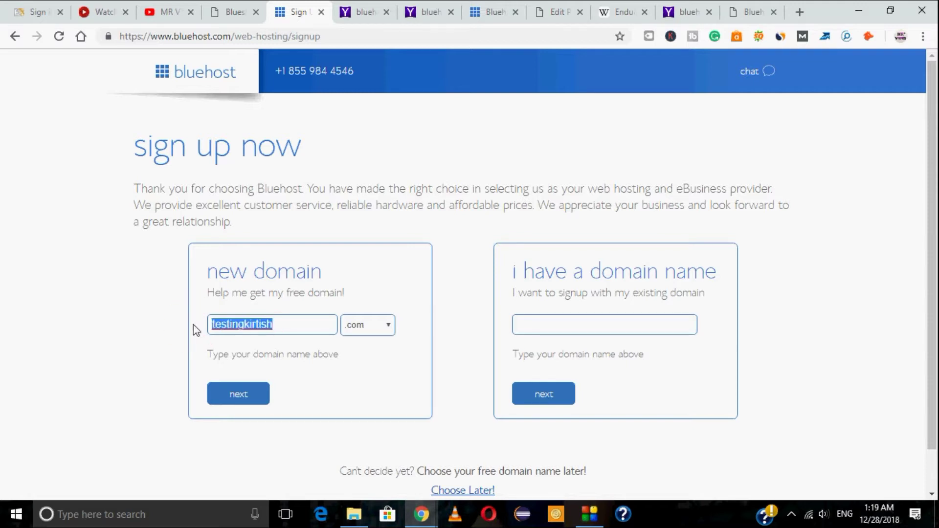
left_click(372, 332)
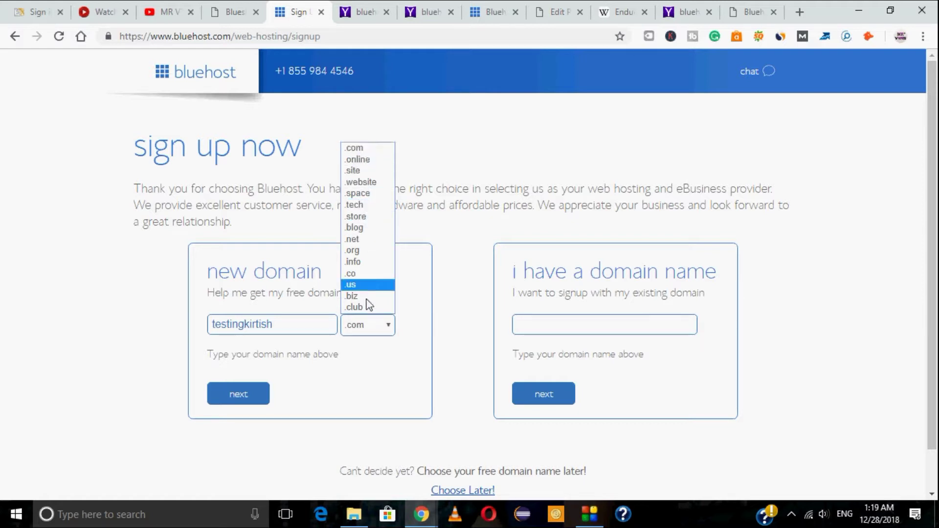
double_click(304, 325)
left_click(252, 325)
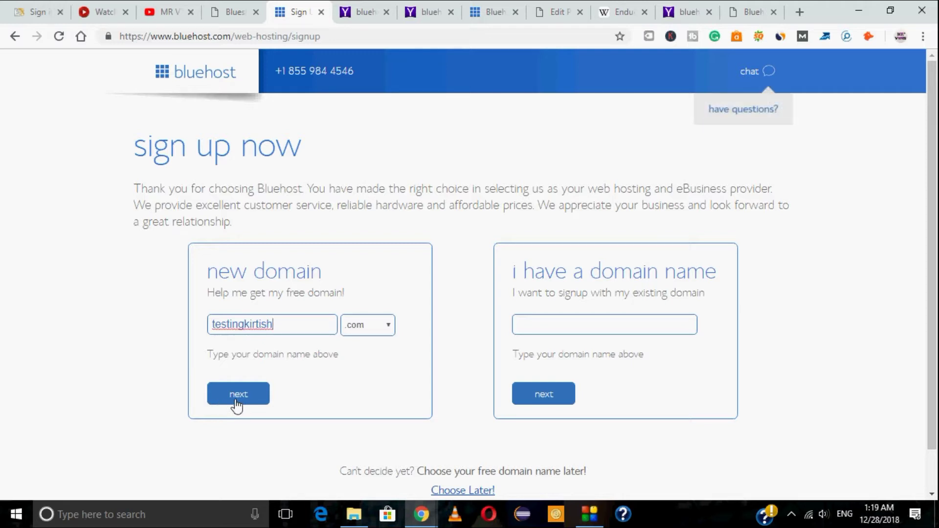
left_click_drag(299, 323, 192, 333)
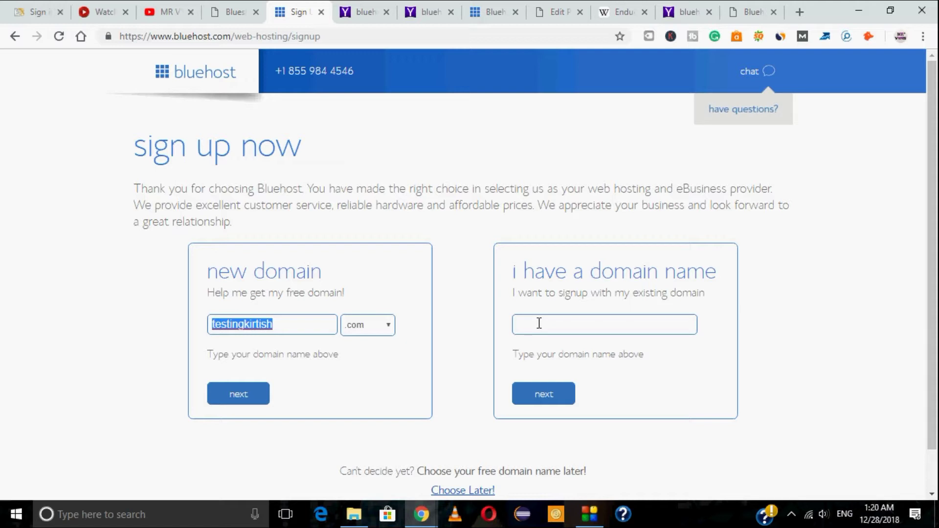
- Enter mrvyasidea.com as the existing domain name and clear that field again
left_click(586, 320)
type("mr")
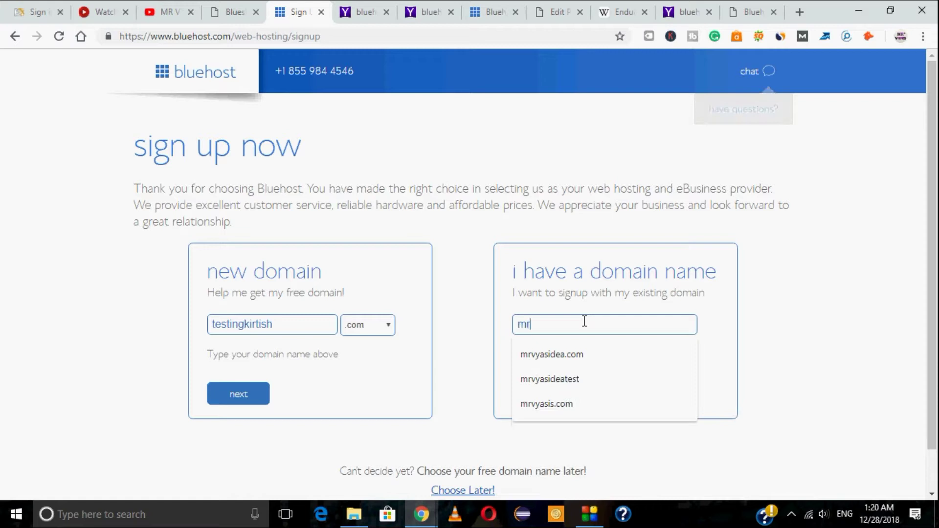
type("vyasidea.com")
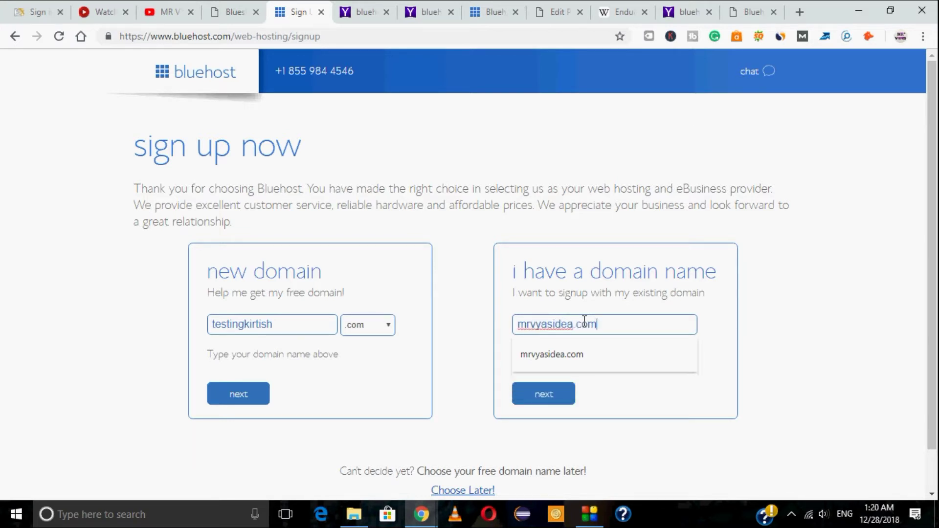
left_click(545, 408)
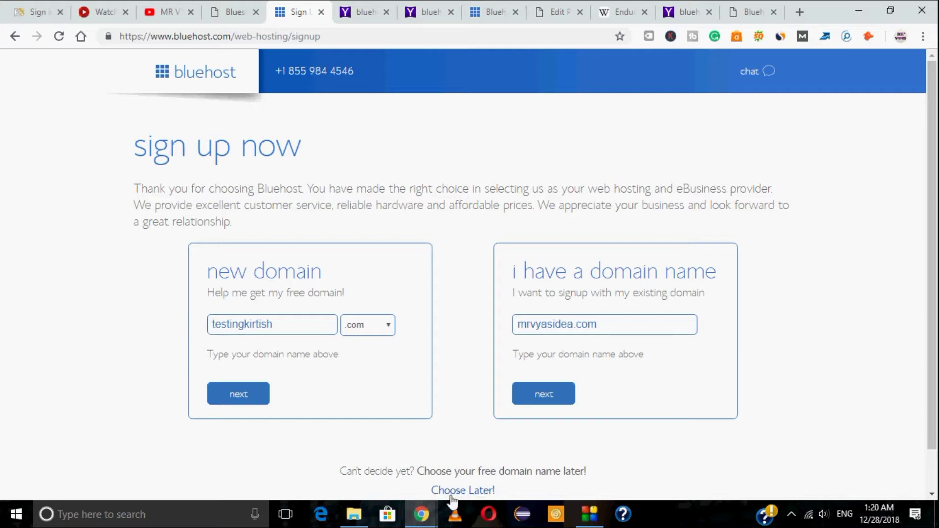
left_click_drag(282, 327, 269, 326)
left_click_drag(612, 325, 522, 325)
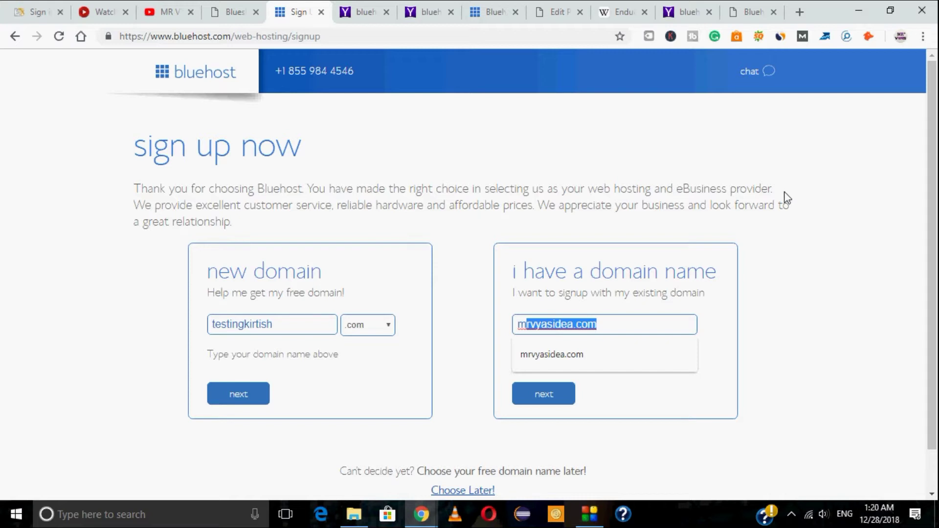
triple_click(621, 327)
key("BackSpace")
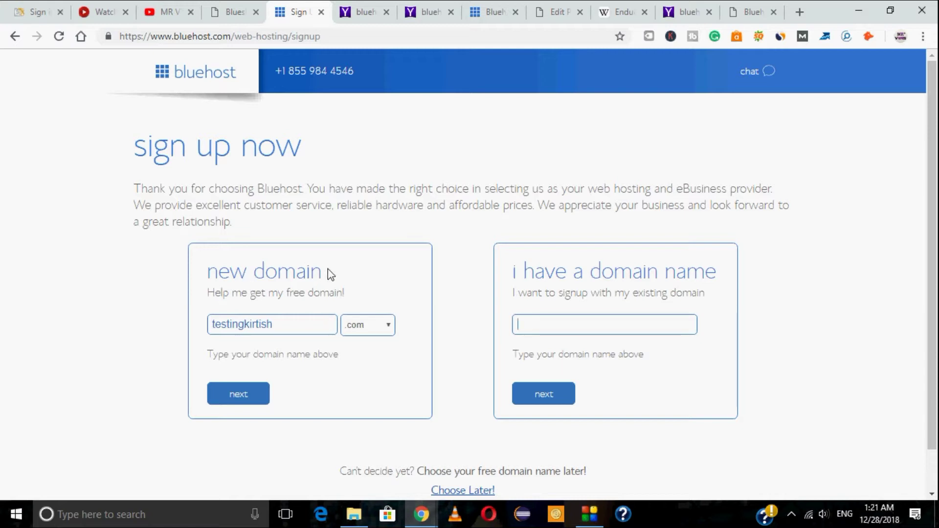
- Keep the .com extension for the new test domain and continue to the account creation form
left_click_drag(211, 325, 281, 328)
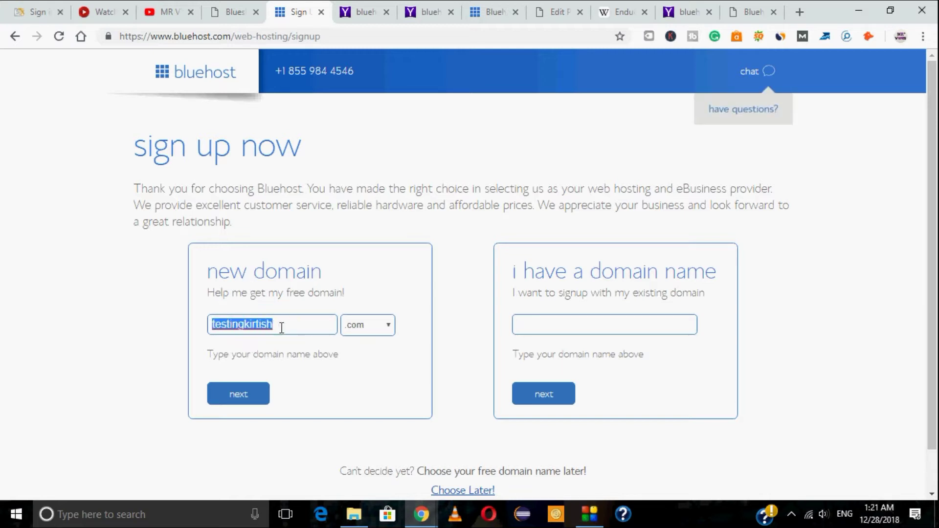
left_click(379, 325)
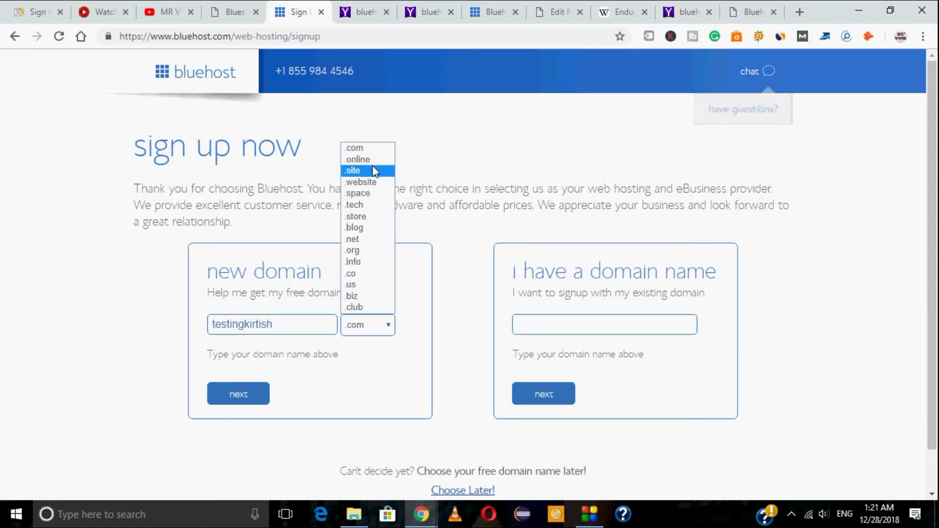
left_click(372, 146)
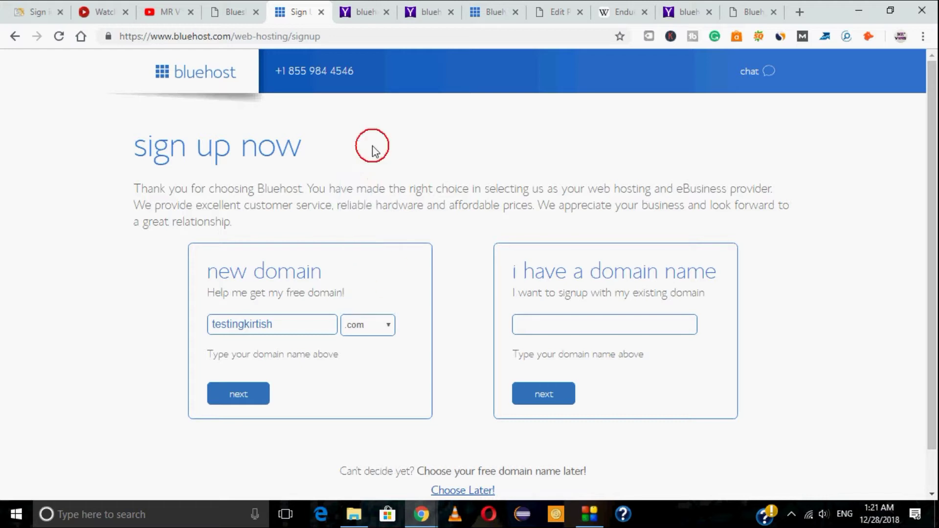
left_click(236, 402)
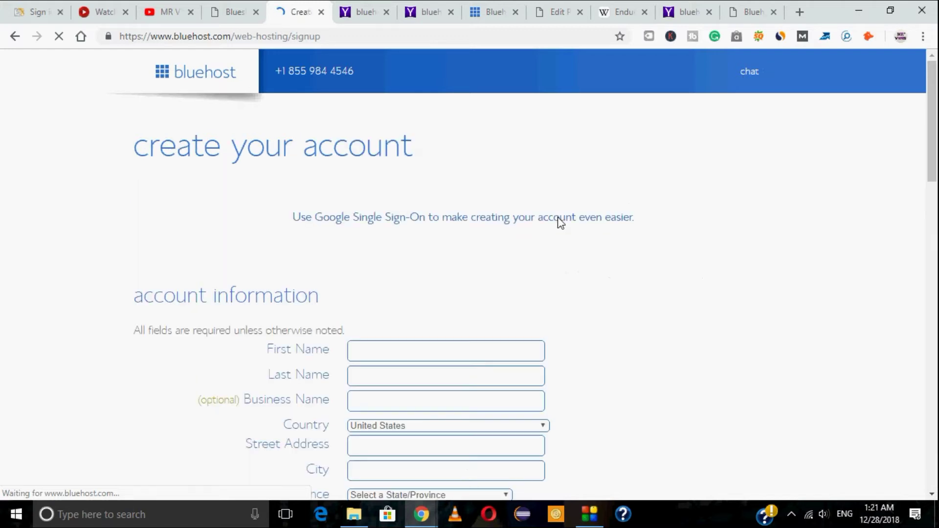
- Set the account plan to Plus 24 Month Price - $6.95/mo. and check the hosting price
scroll(520, 228, "down", 4)
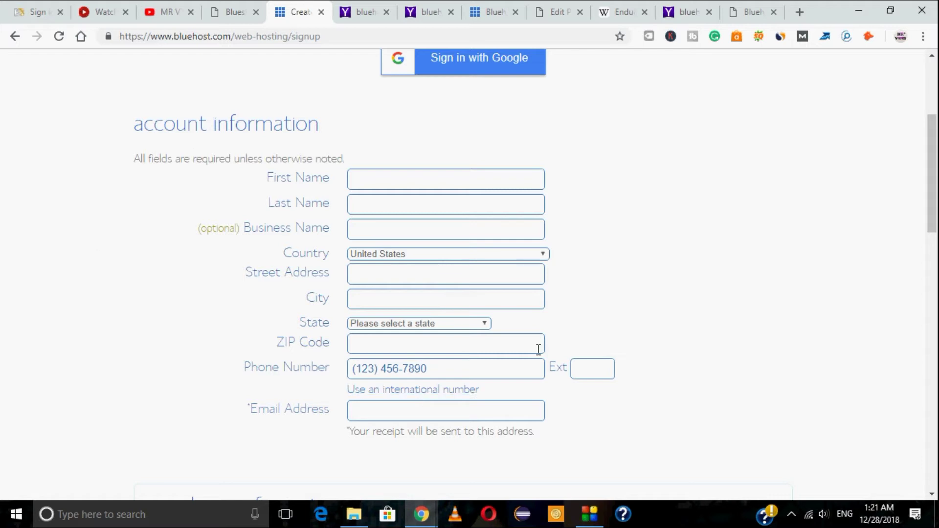
scroll(537, 350, "down", 7)
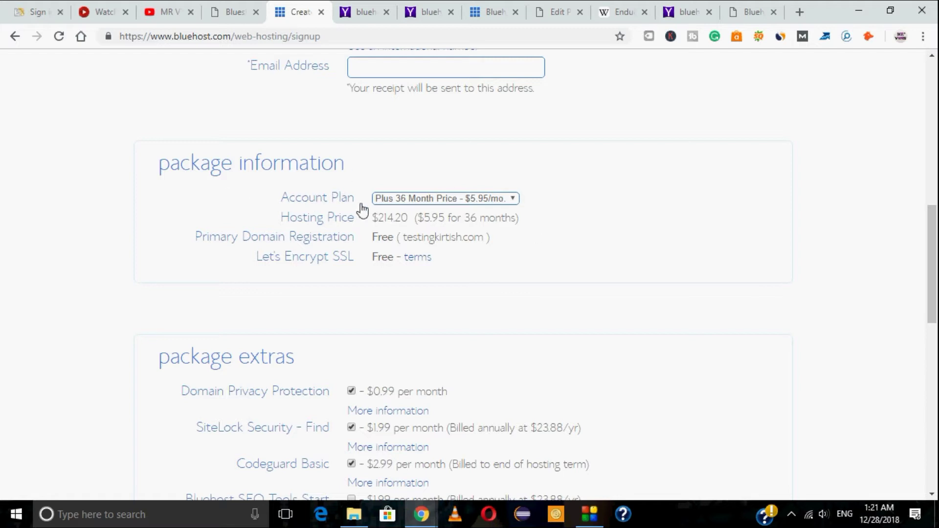
left_click(443, 197)
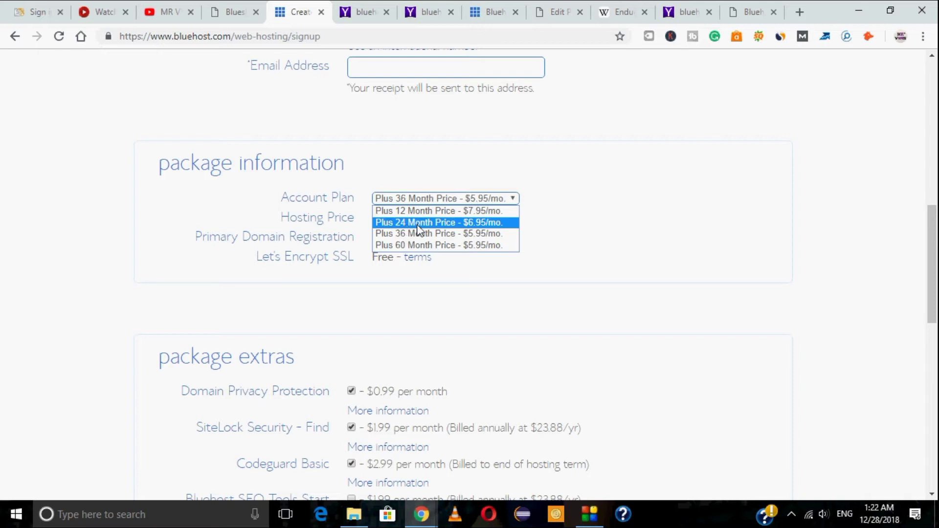
left_click(511, 226)
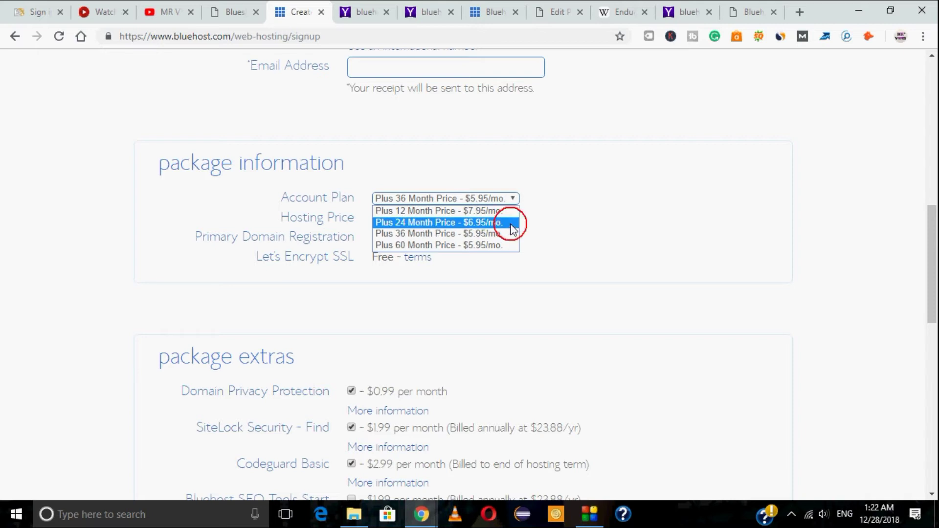
left_click_drag(372, 218, 411, 218)
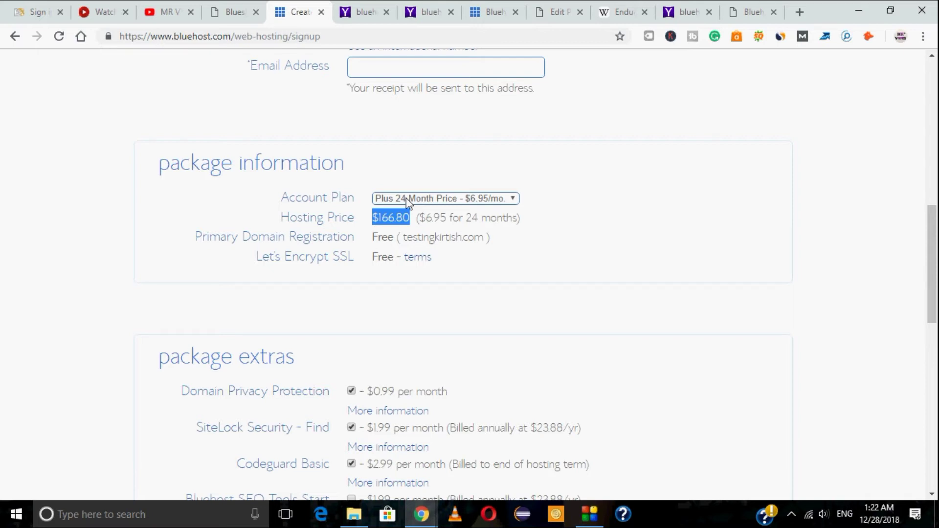
- Compare the account plan's term options, dismissing the ByteFence offer, and keep Plus 24 Month Price selected
left_click(407, 199)
left_click(416, 199)
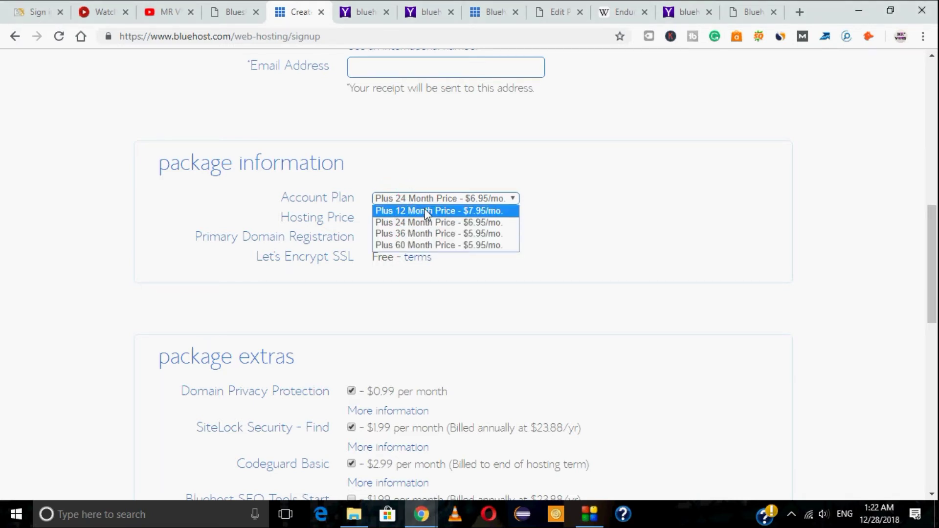
left_click(428, 200)
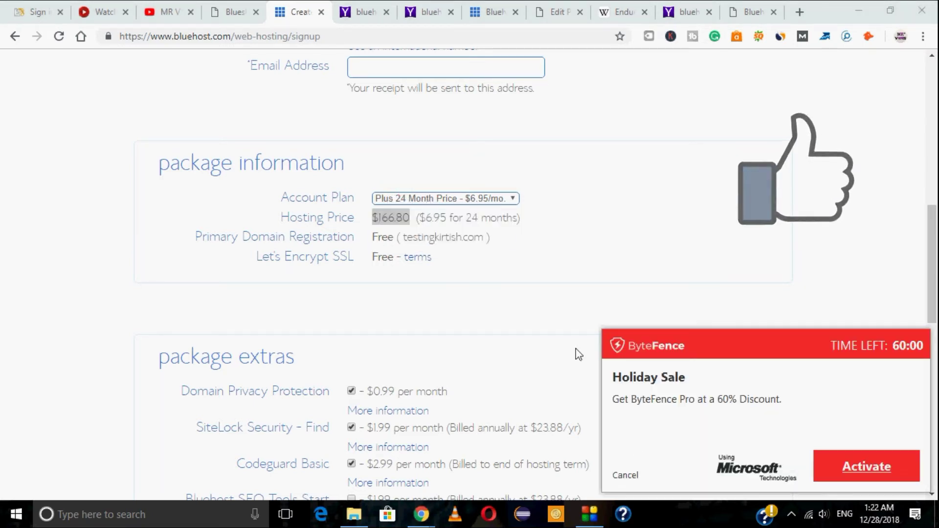
left_click(624, 475)
left_click(466, 200)
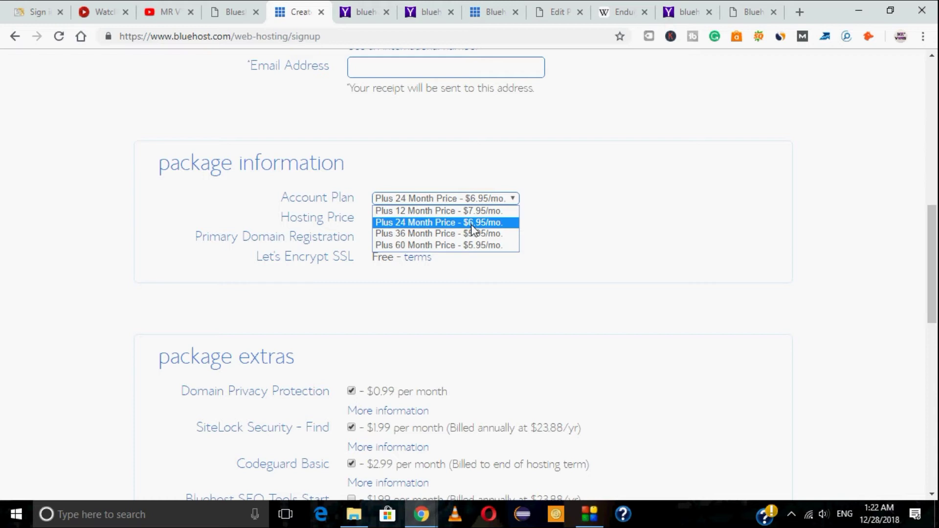
left_click(472, 226)
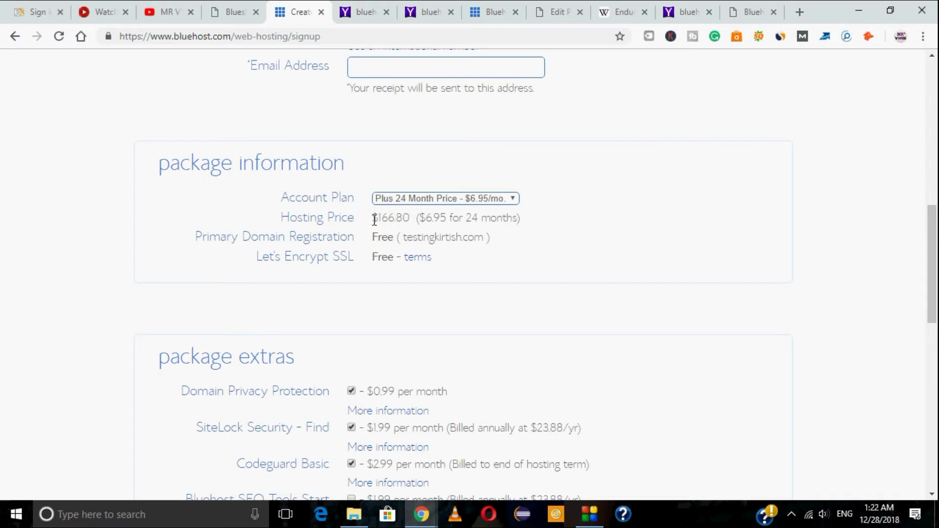
- Review the hosting price, primary domain registration and Let's Encrypt SSL entries, and point out https in the page address
left_click_drag(375, 221, 420, 218)
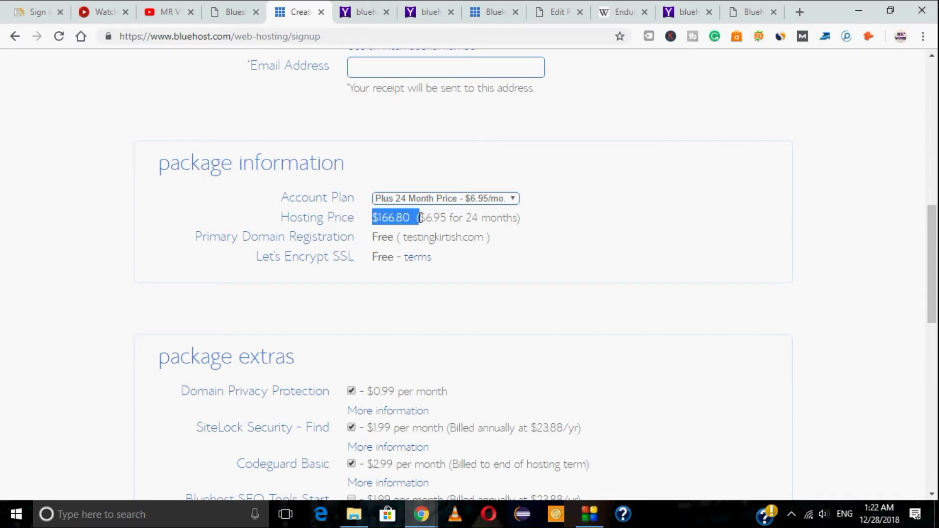
left_click(199, 238)
left_click_drag(239, 260, 361, 261)
left_click_drag(141, 36, 114, 37)
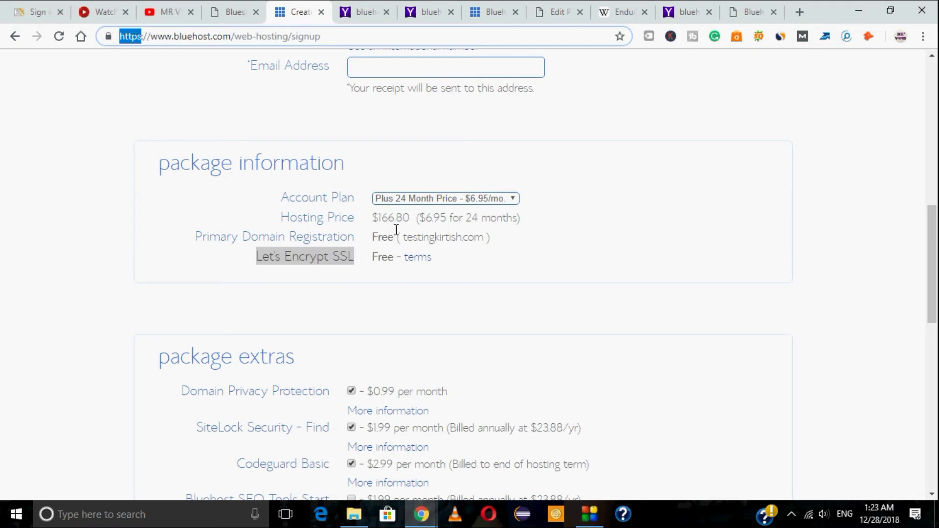
- Remove Domain Privacy Protection, SiteLock Security - Find and Codeguard Basic from the package extras
scroll(506, 284, "down", 4)
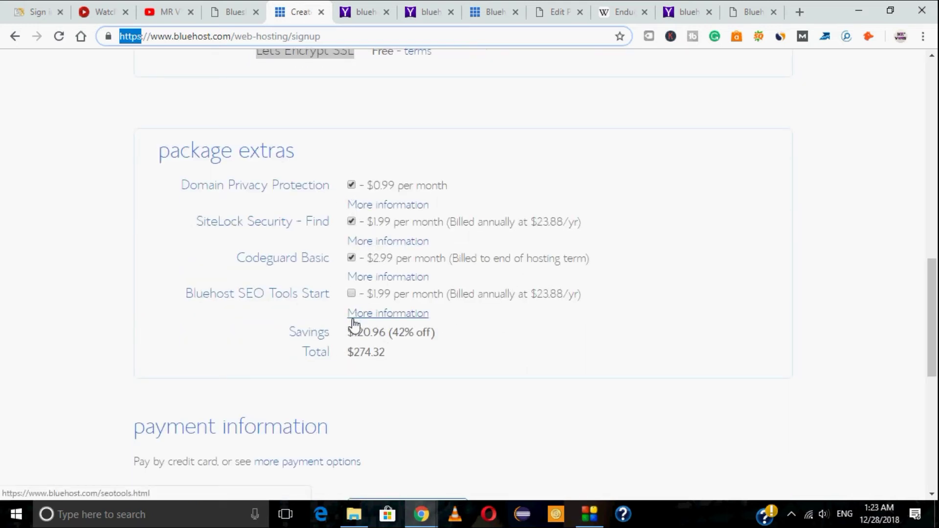
left_click(352, 187)
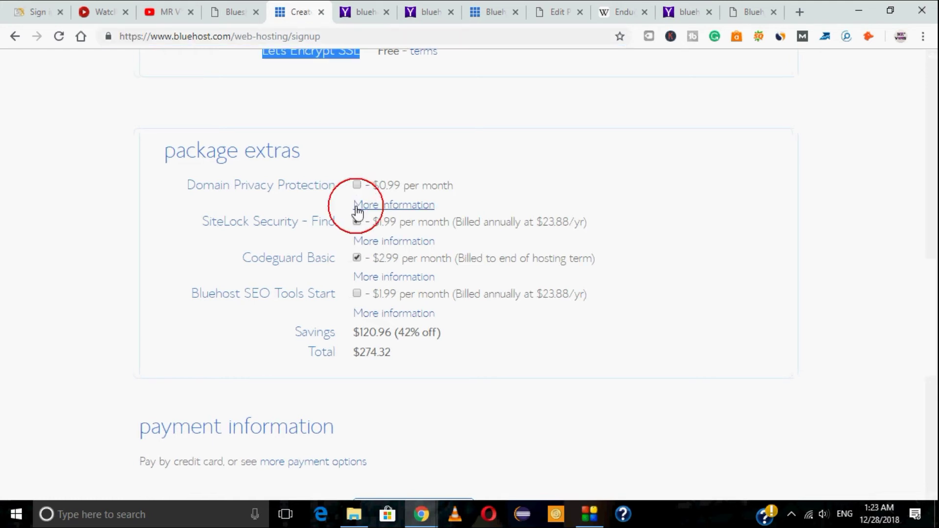
left_click(674, 198)
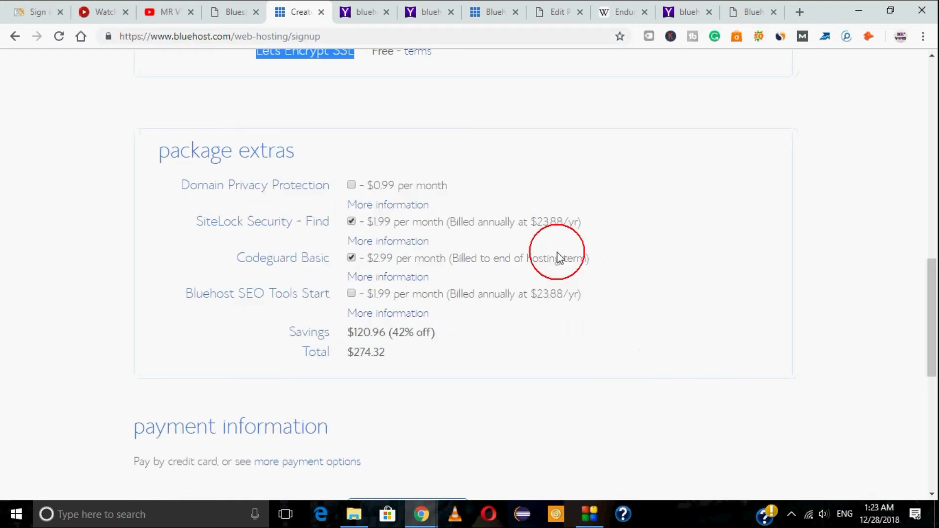
left_click(352, 222)
left_click(353, 259)
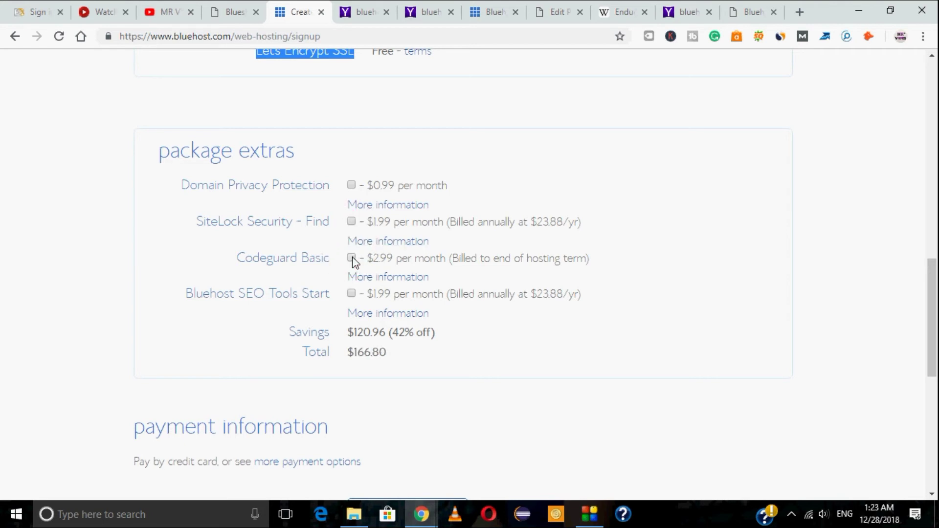
- Review the package information, the total price and the account information fields of the sign-up form
scroll(353, 262, "up", 4)
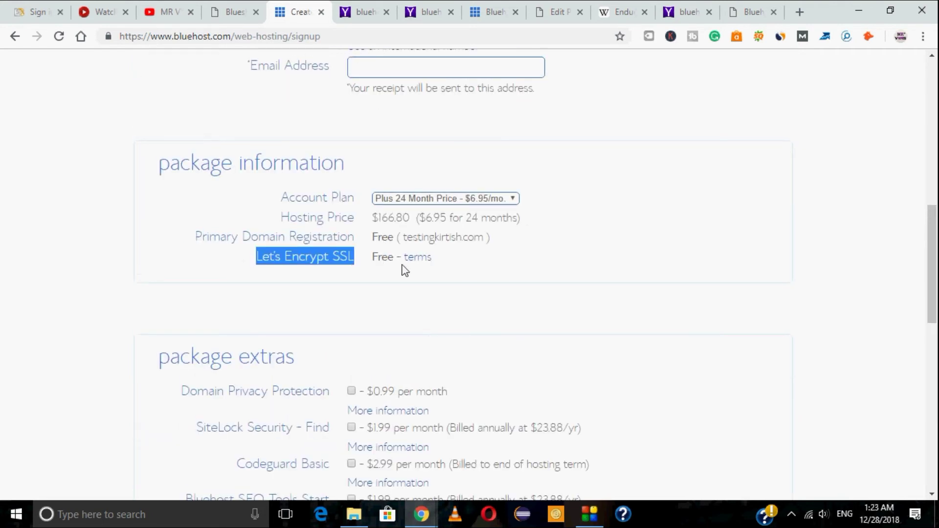
scroll(282, 298, "down", 4)
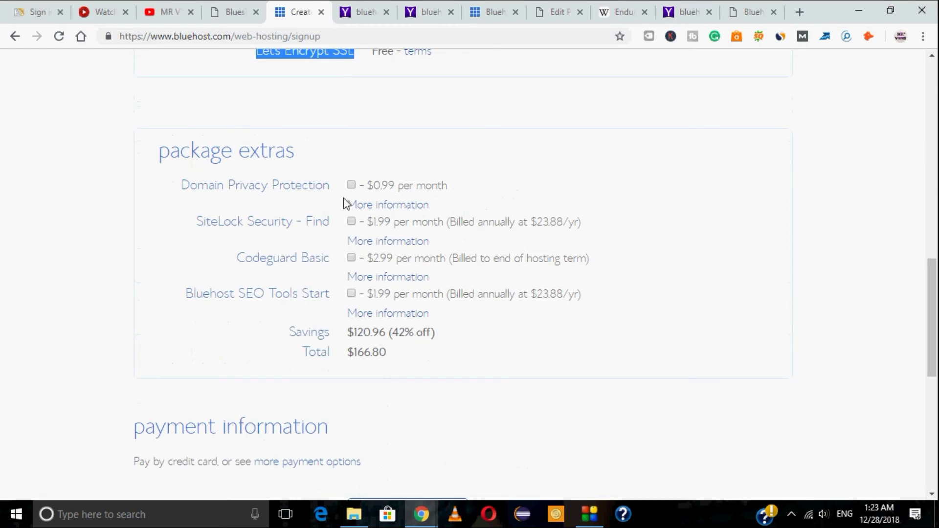
scroll(348, 270, "down", 1)
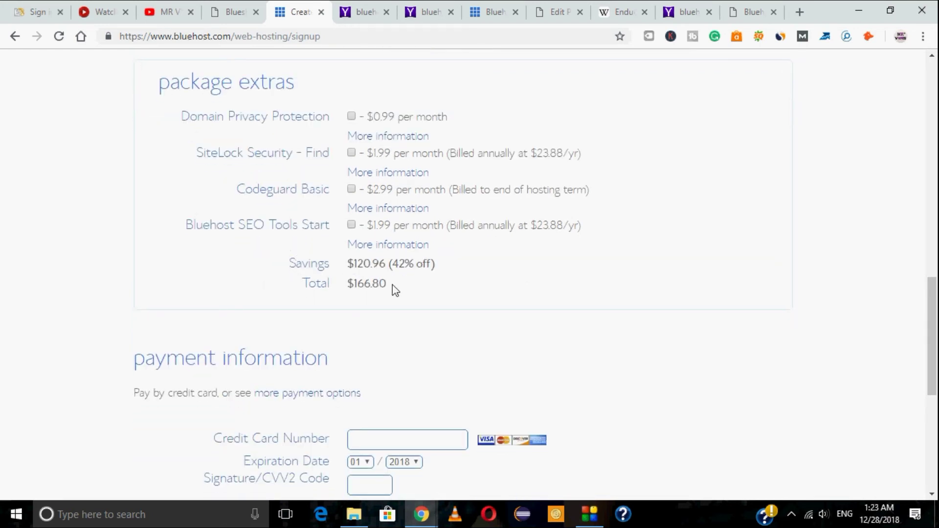
left_click_drag(392, 285, 351, 284)
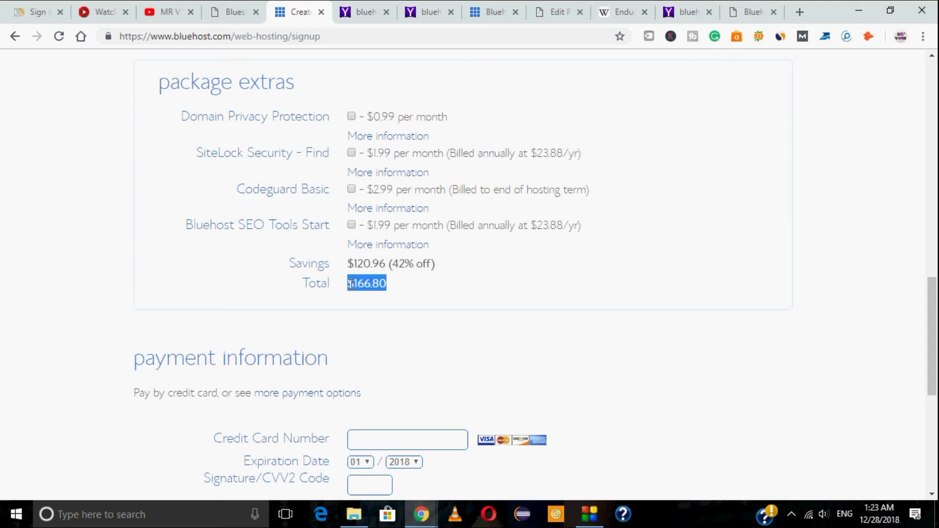
scroll(351, 284, "up", 10)
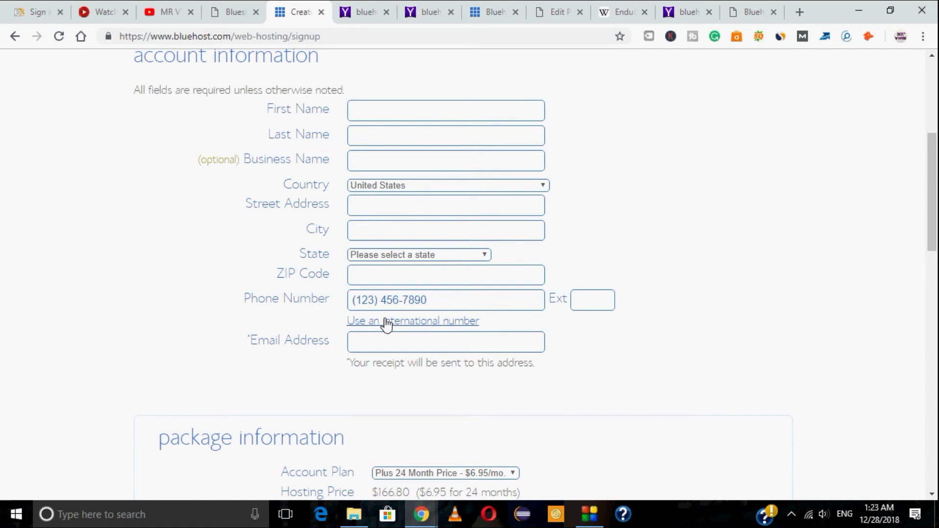
scroll(384, 321, "down", 10)
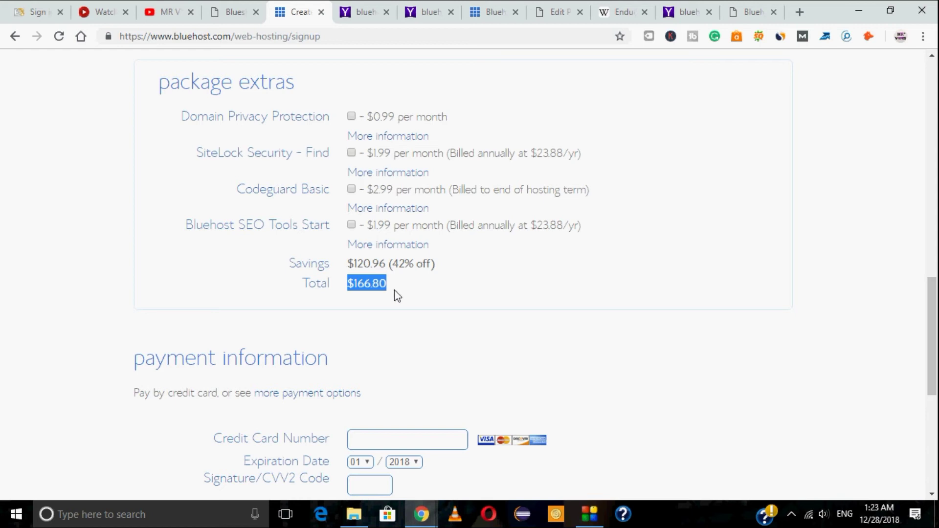
- Show more payment options, try Pay with PayPal, and set the payment method back to Pay by Credit Card
scroll(397, 295, "down", 3)
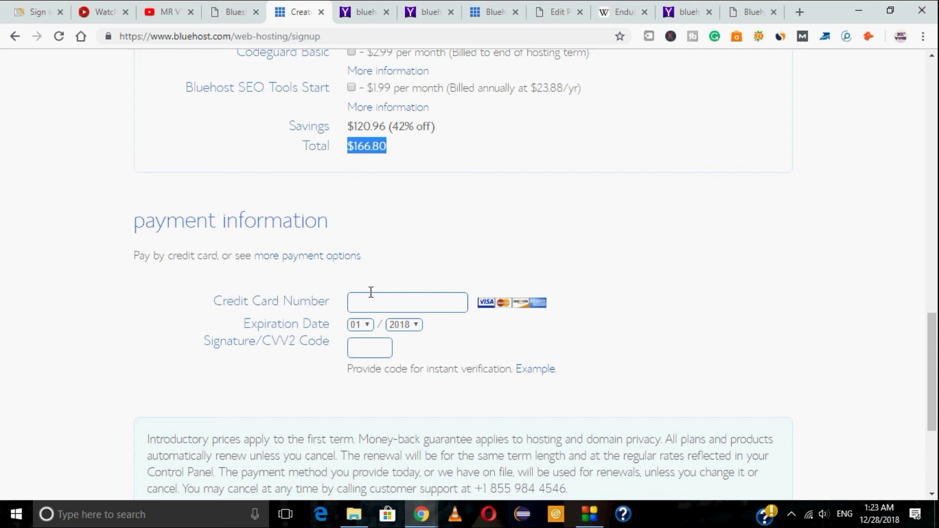
left_click(326, 259)
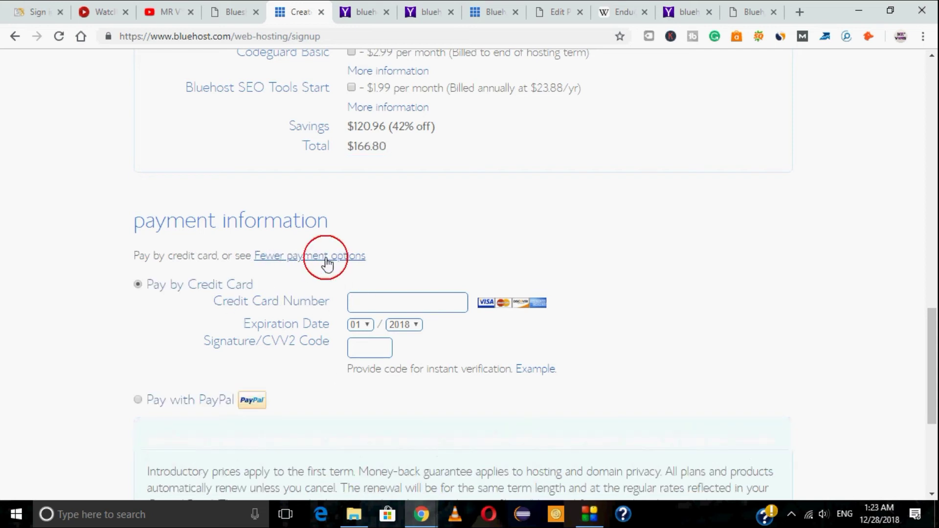
left_click(138, 400)
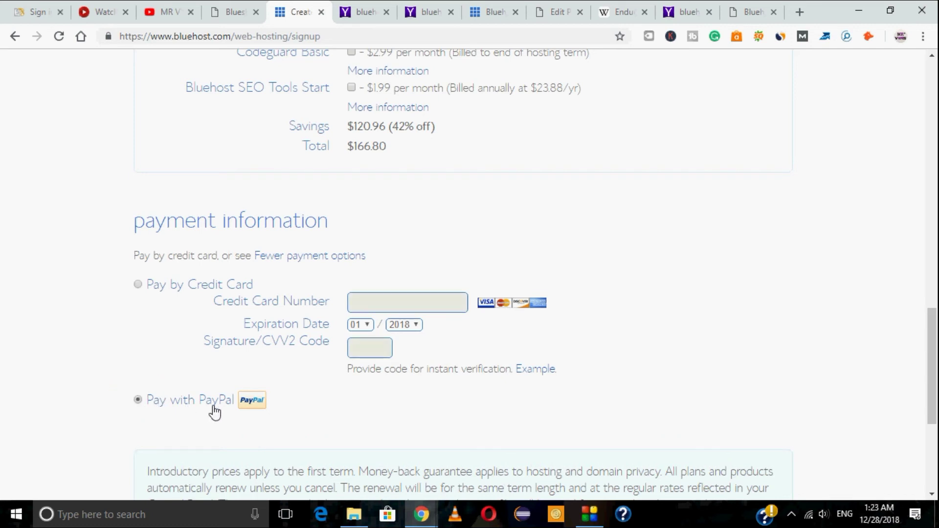
left_click(138, 285)
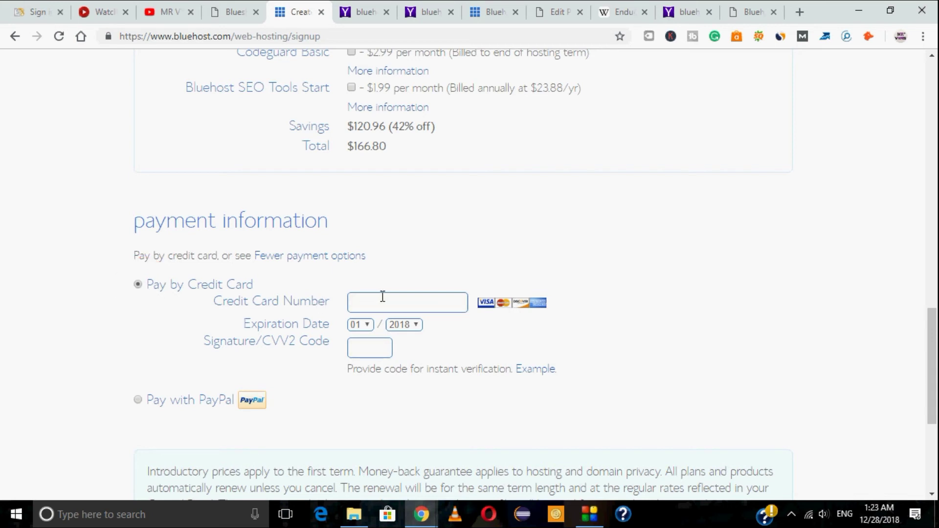
- Review the terms agreement and e-mail consent options at the end of the form and try to submit the sign-up
scroll(367, 306, "down", 5)
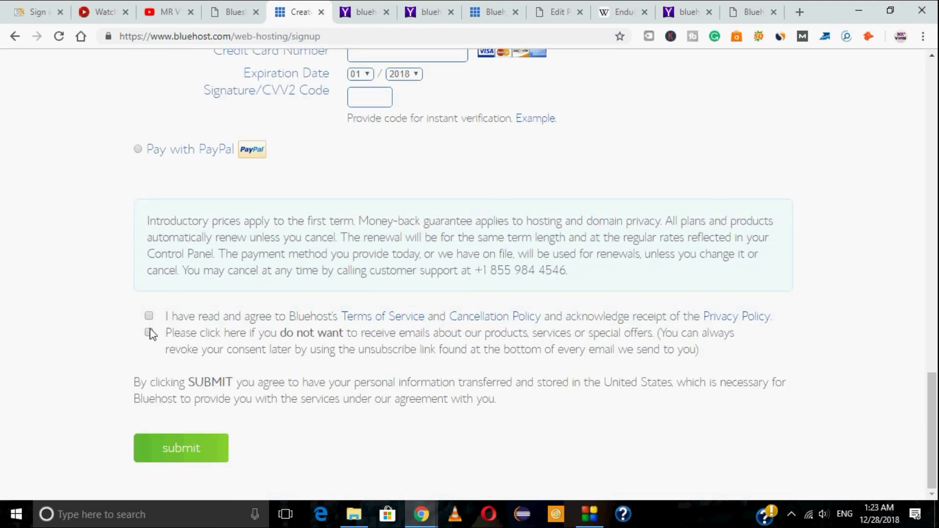
left_click(183, 449)
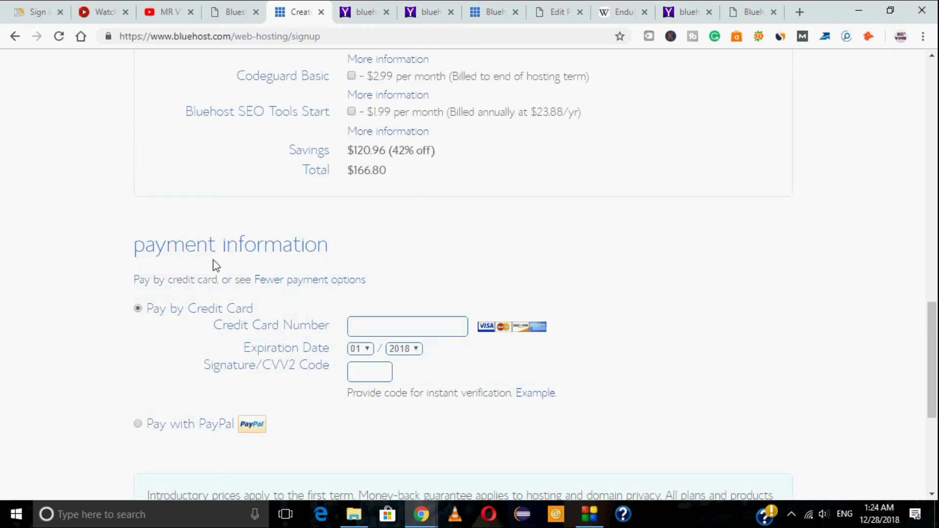
- Revisit the Bluehost login blog post and open My Sites in the Bluehost hosting dashboard
left_click(490, 14)
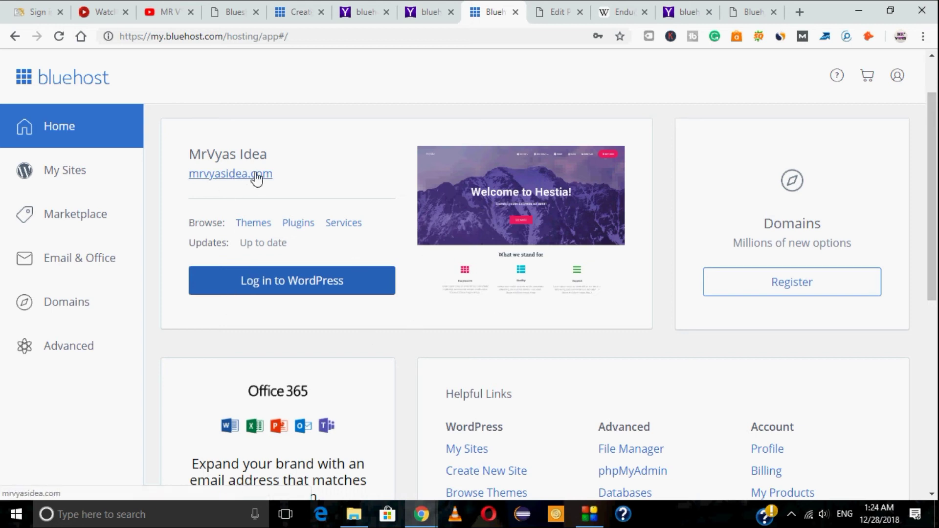
left_click(235, 11)
scroll(252, 259, "up", 10)
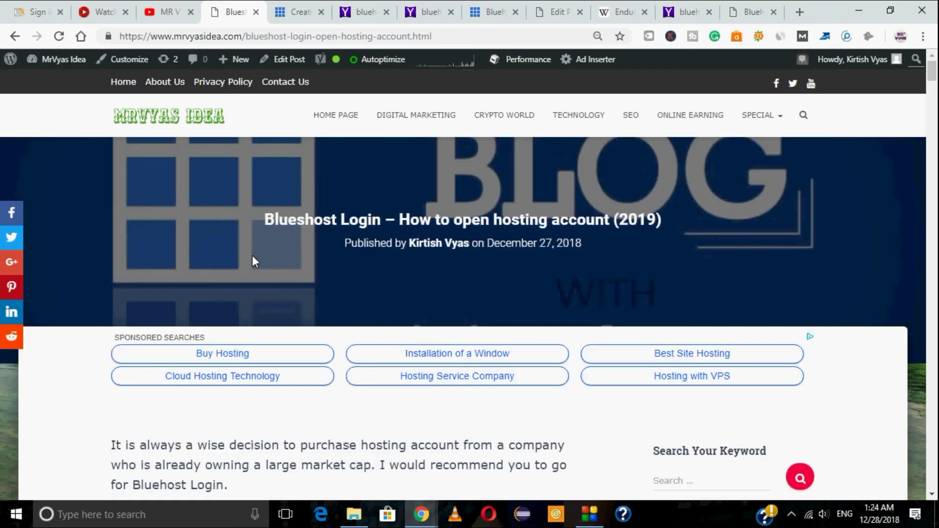
left_click(365, 11)
left_click(428, 12)
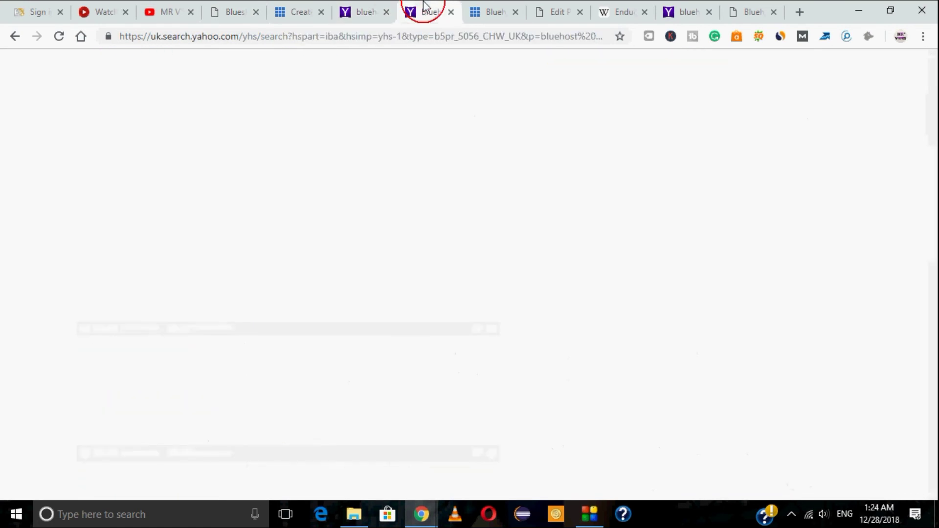
left_click(497, 10)
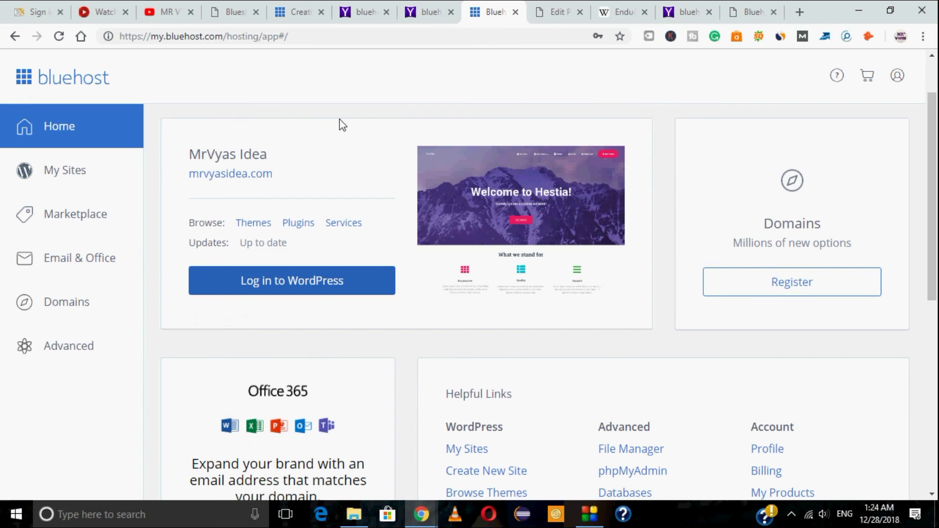
left_click(73, 171)
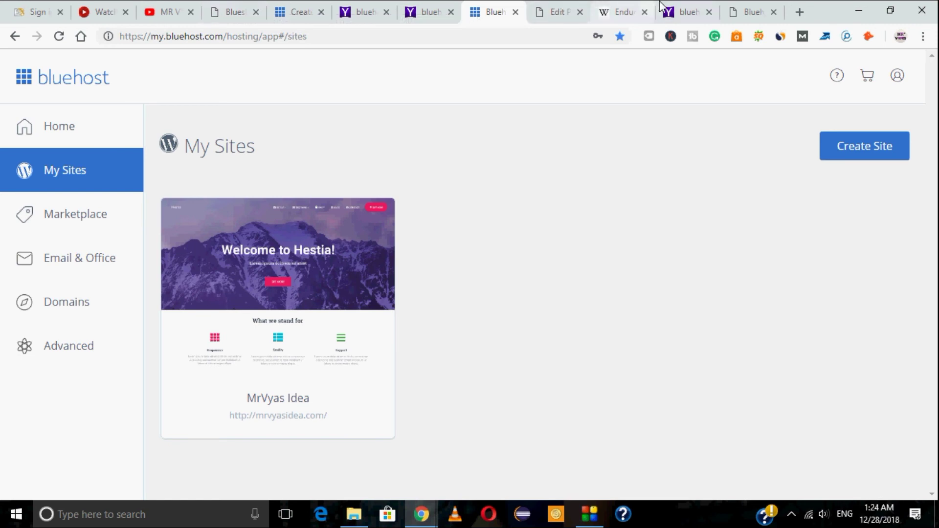
- Bring up the Bluehost Support chat window to check it and minimise it again
mouse_move(422, 515)
left_click(474, 460)
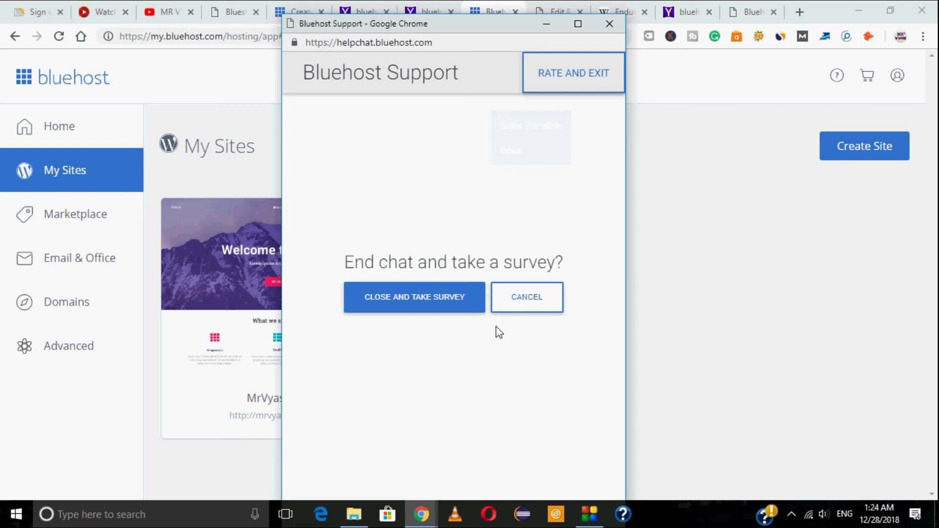
left_click(546, 24)
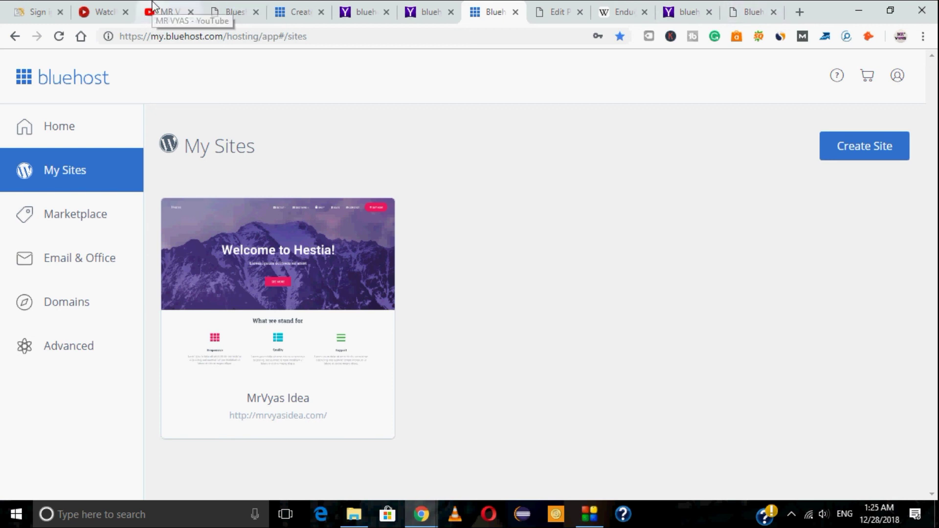
- Switch to the YouTube channel's videos page
left_click(153, 7)
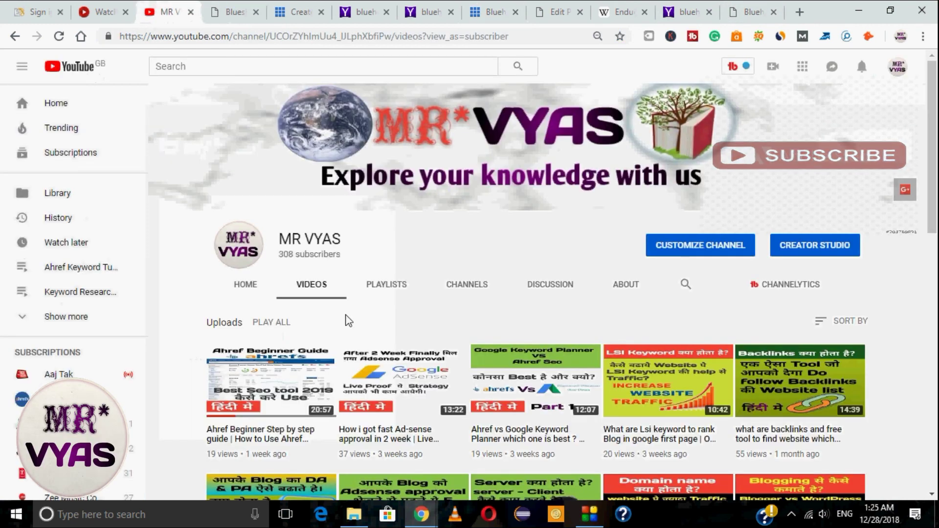